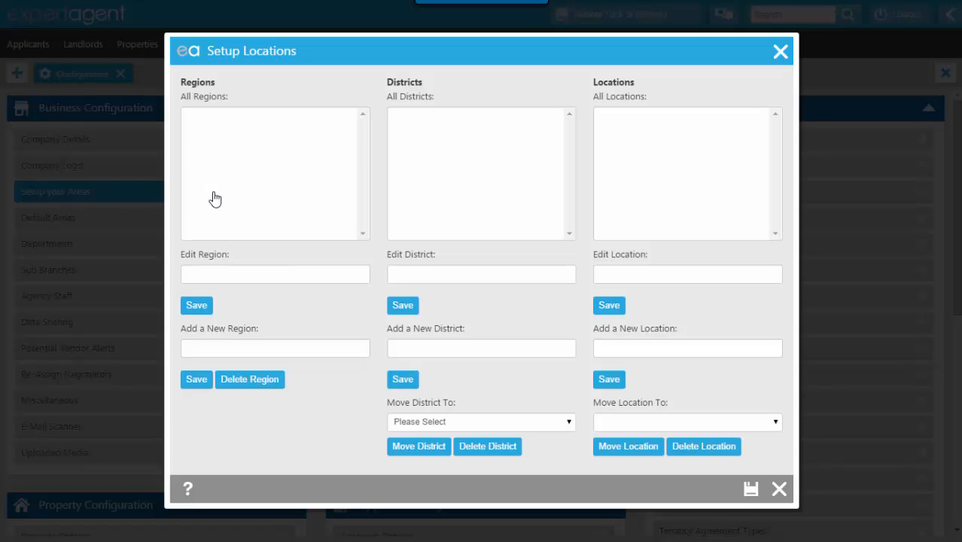
Add a new region named All Areas and save it
left_click(186, 349)
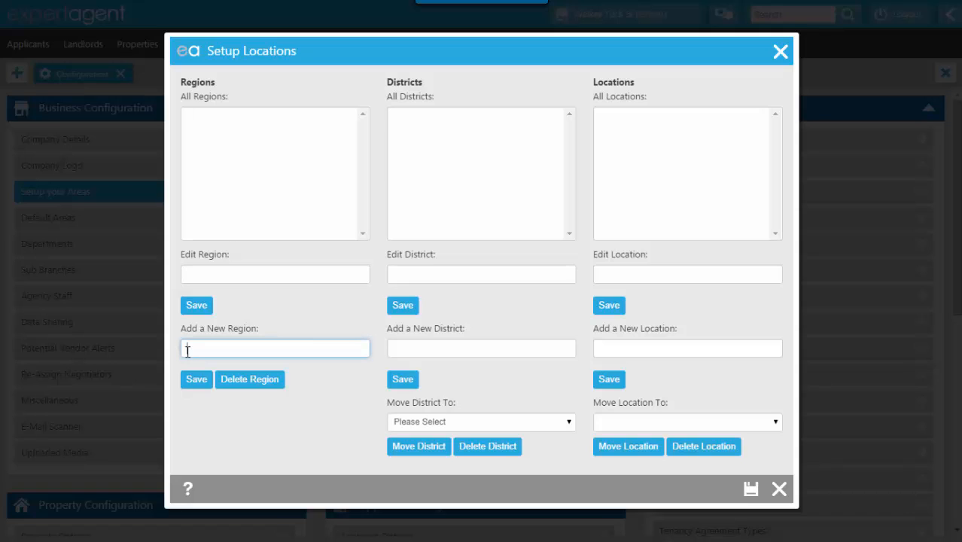
type("All Areas")
left_click(193, 383)
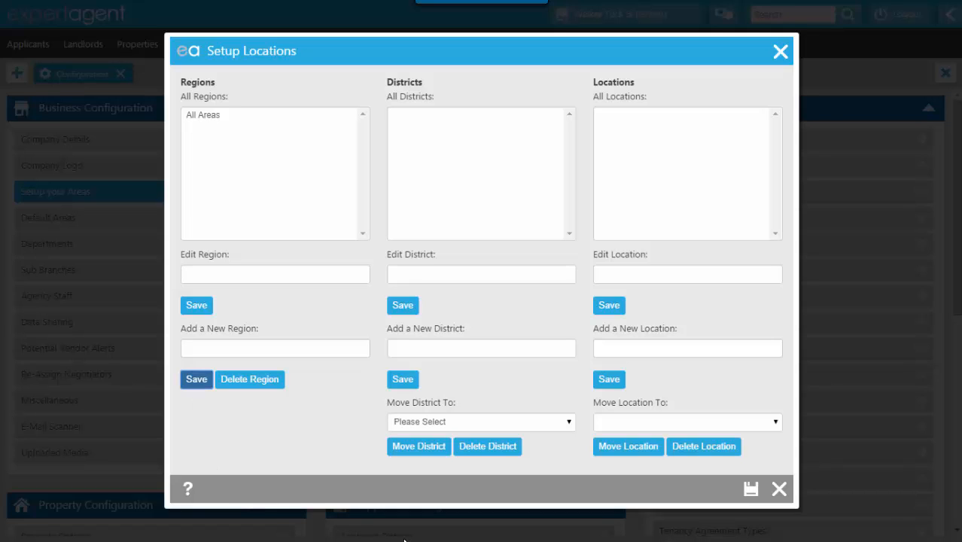
Add a new district named Bath under the All Areas region and save it
left_click(199, 117)
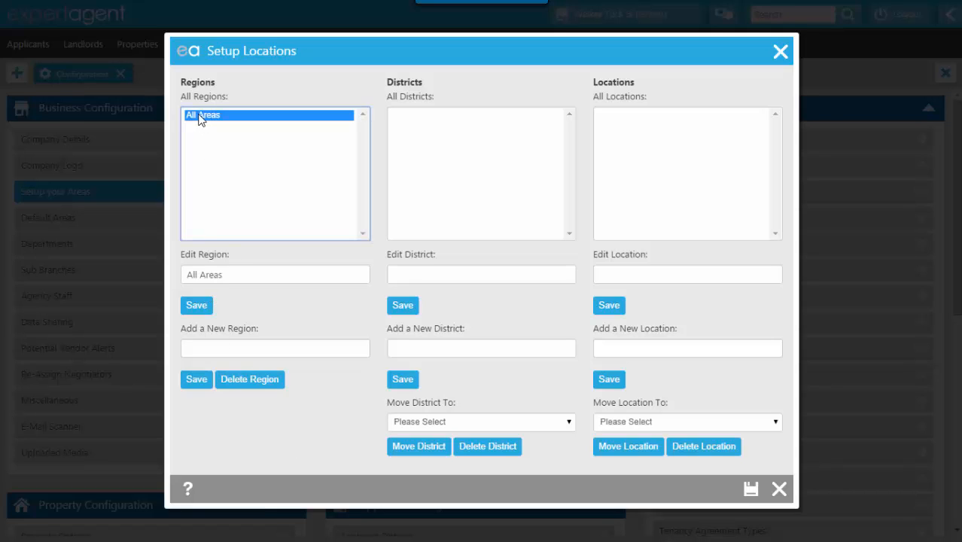
left_click(404, 348)
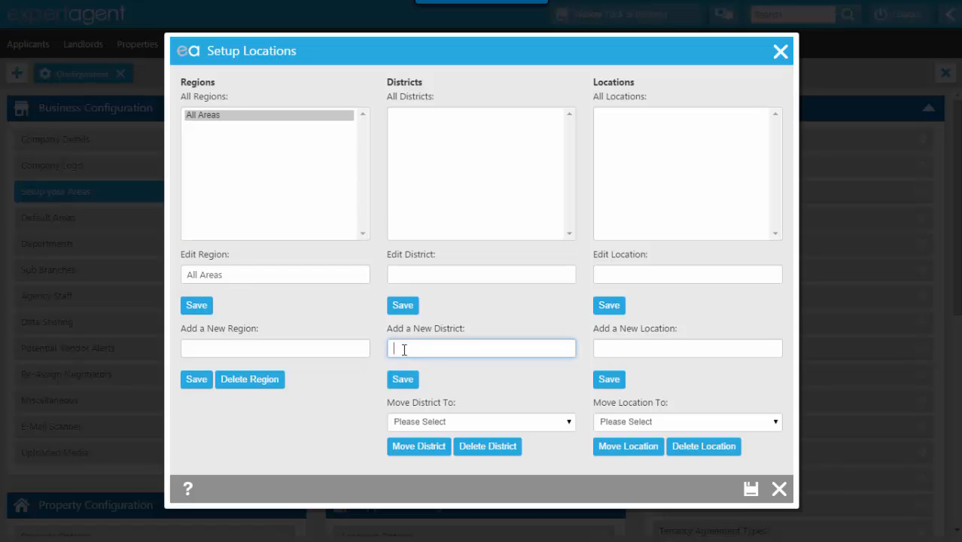
type("Bath")
left_click(403, 378)
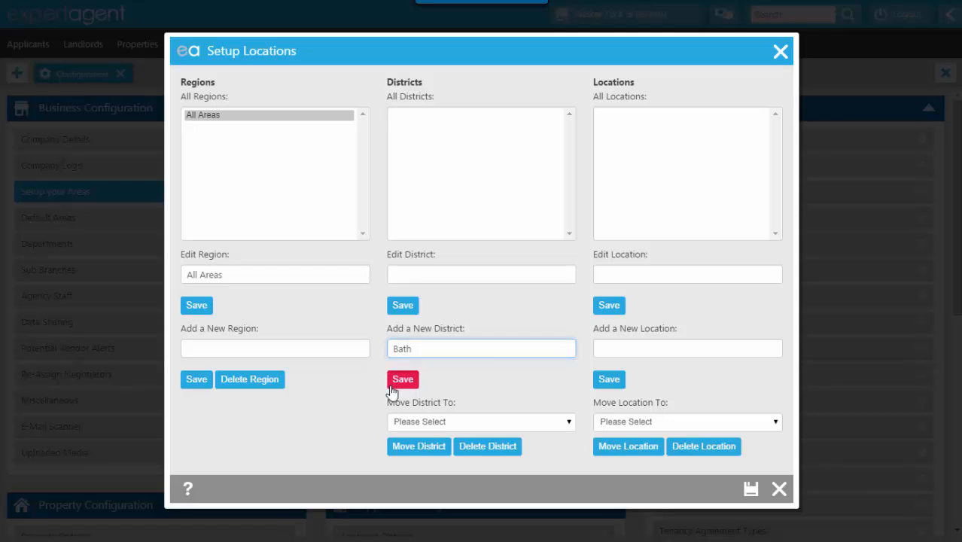
left_click(405, 444)
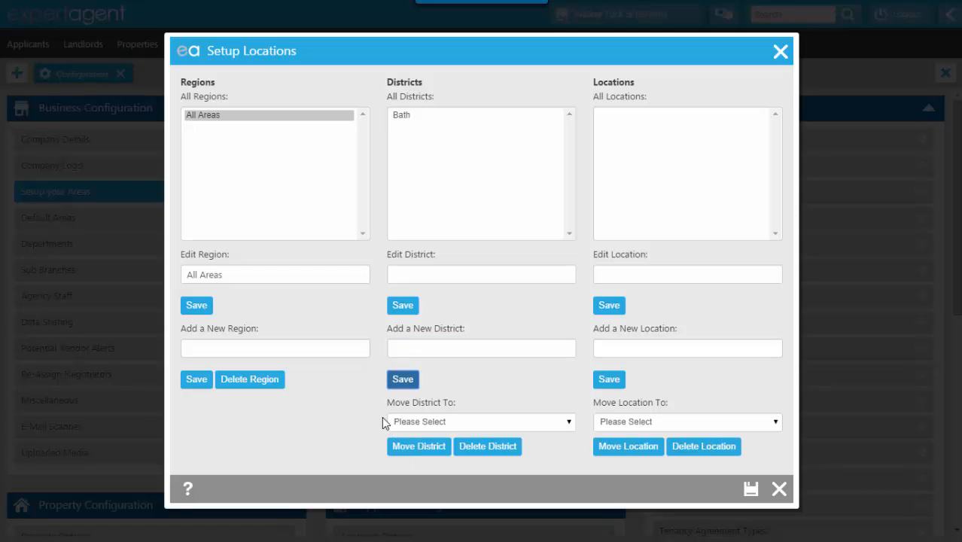
Add a new location named City Centre under the Bath district and save it
left_click(403, 117)
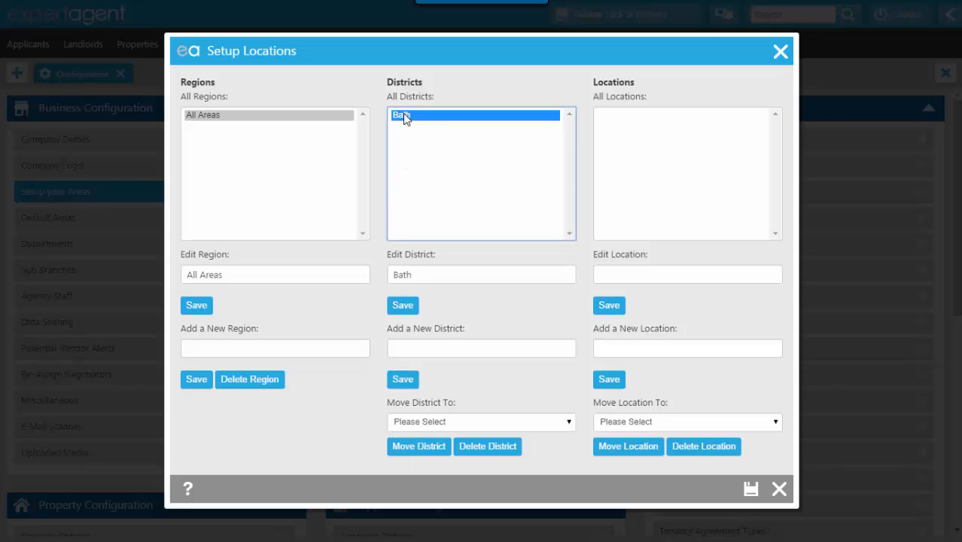
left_click(617, 348)
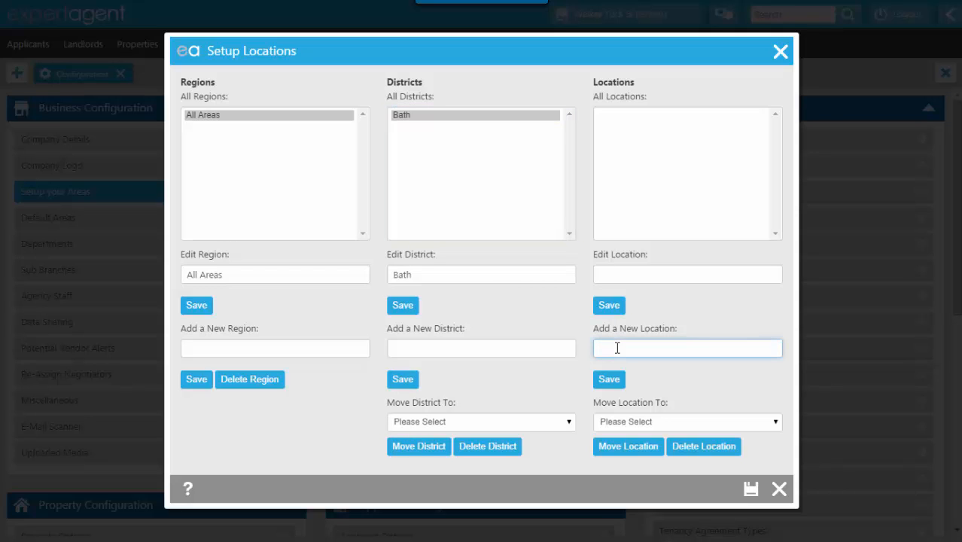
type("City Centre")
left_click(608, 381)
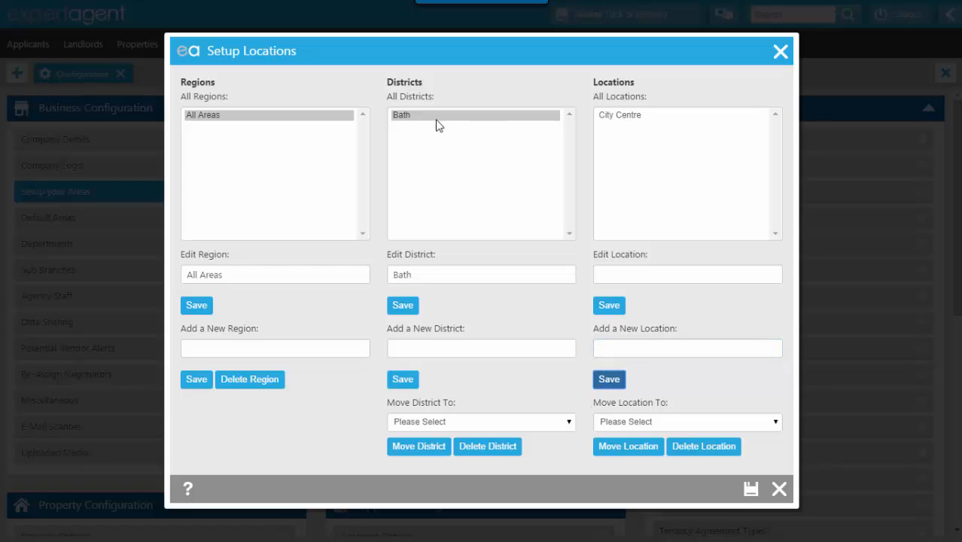
Rename the City Centre location as Bath City Centre and save the change
left_click(621, 118)
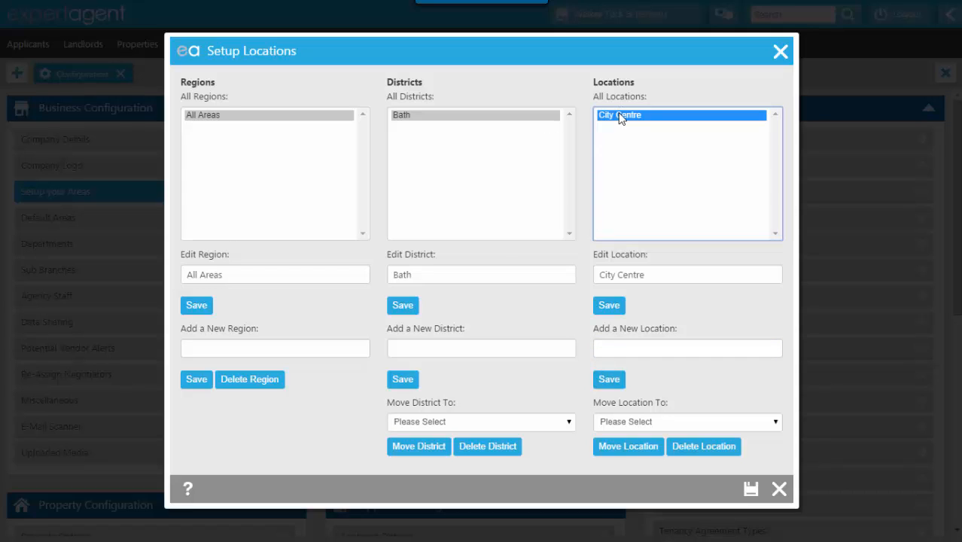
left_click(598, 274)
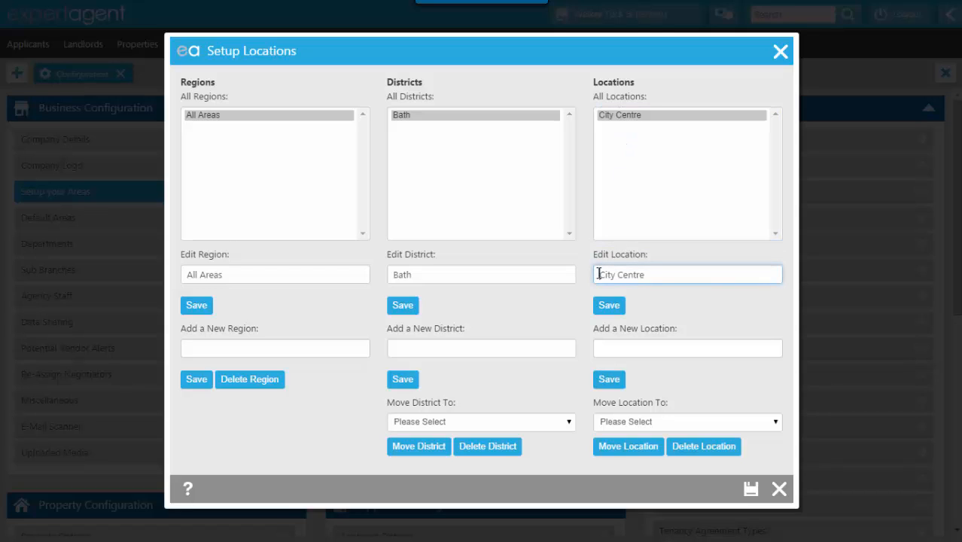
type("Bath")
left_click(609, 308)
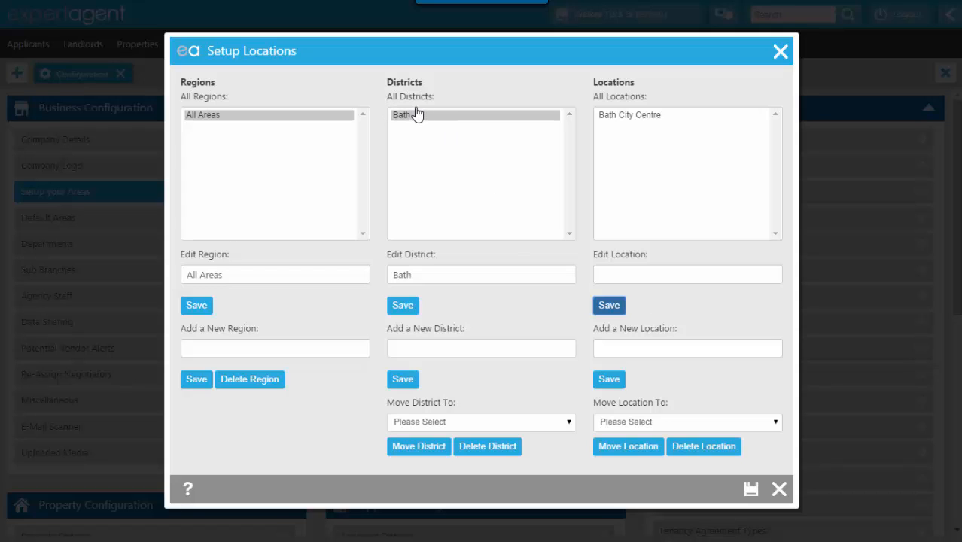
Add the locations Weston and Twerton to the Bath district, saving each one
left_click(603, 347)
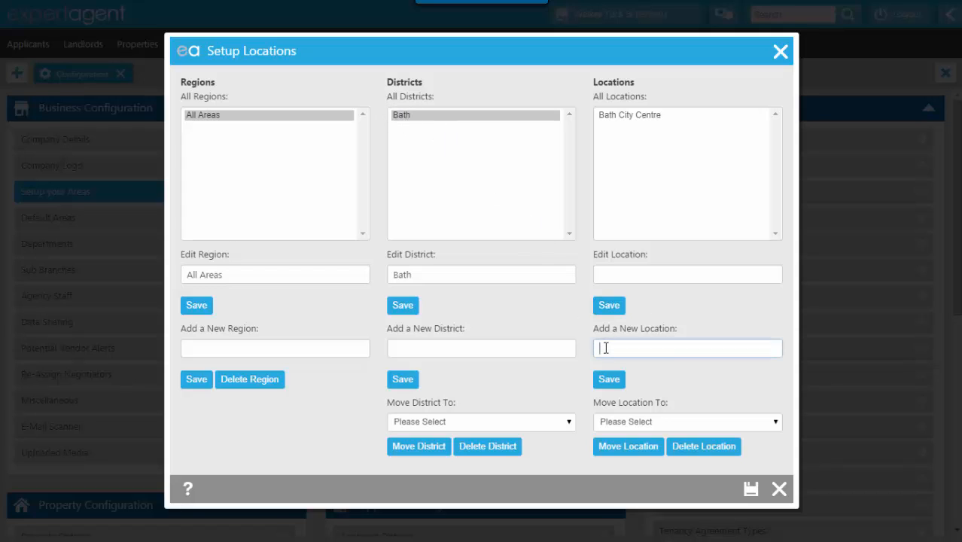
type("Weston")
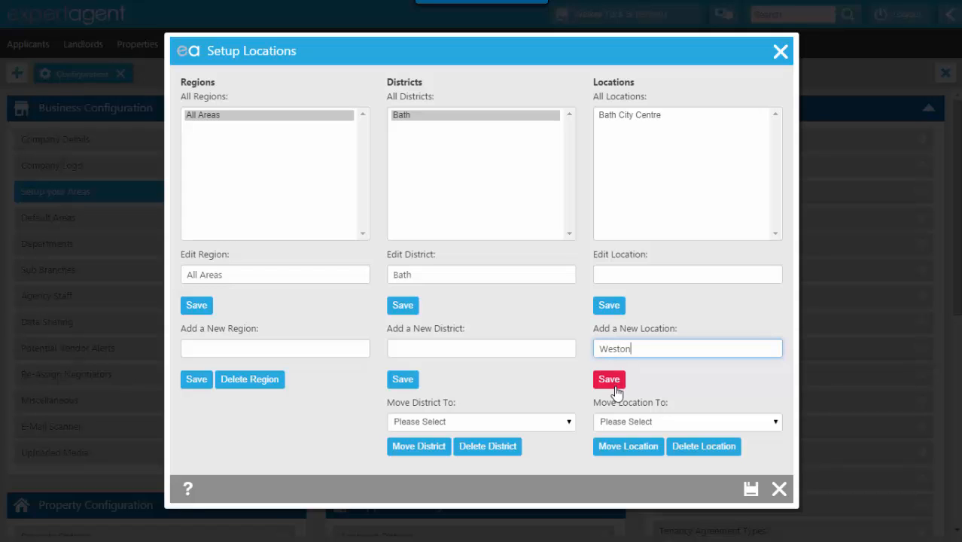
left_click(609, 381)
left_click(615, 351)
type("Twerton")
left_click(626, 384)
Add the locations Newbridge and Oldfield Park to the Bath district, saving each one
left_click(612, 349)
type("Newbridge")
left_click(609, 379)
left_click(615, 351)
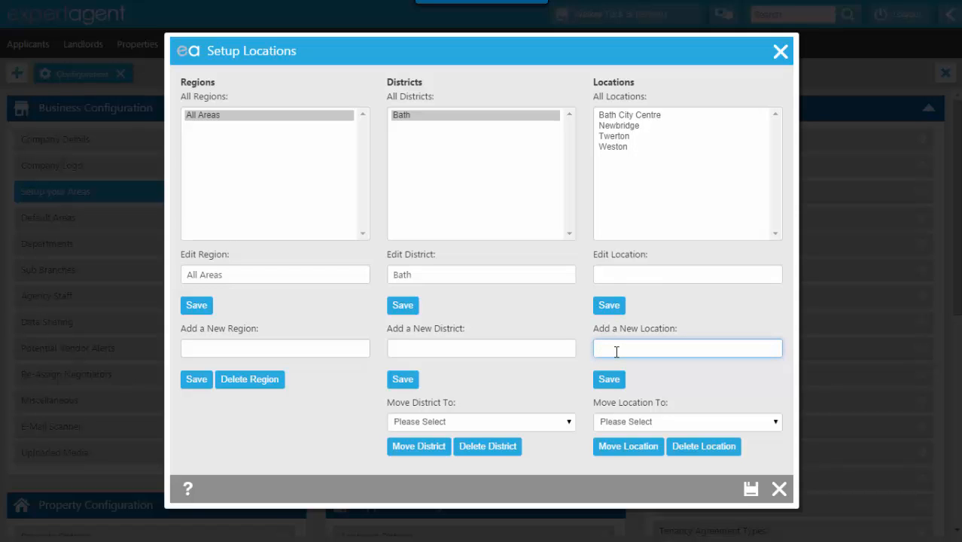
type("Oldfield Park")
left_click(610, 382)
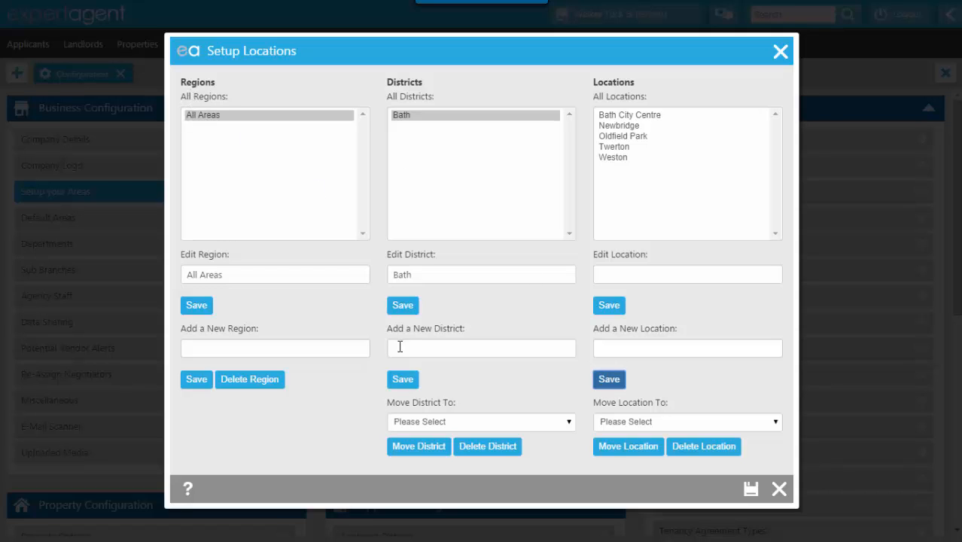
Add a new district named Bath Villages under the All Areas region and save it
left_click(237, 118)
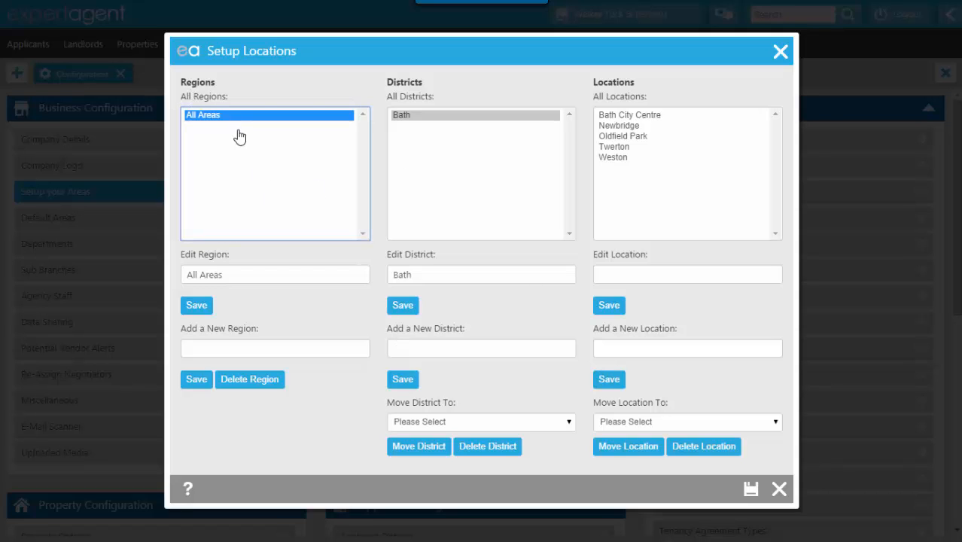
left_click(405, 341)
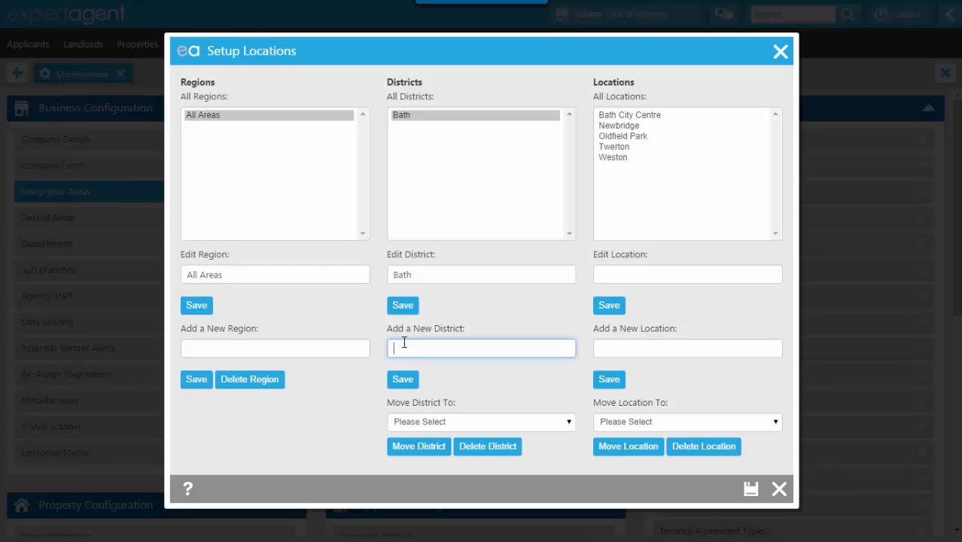
type("Bath Villages")
left_click(399, 384)
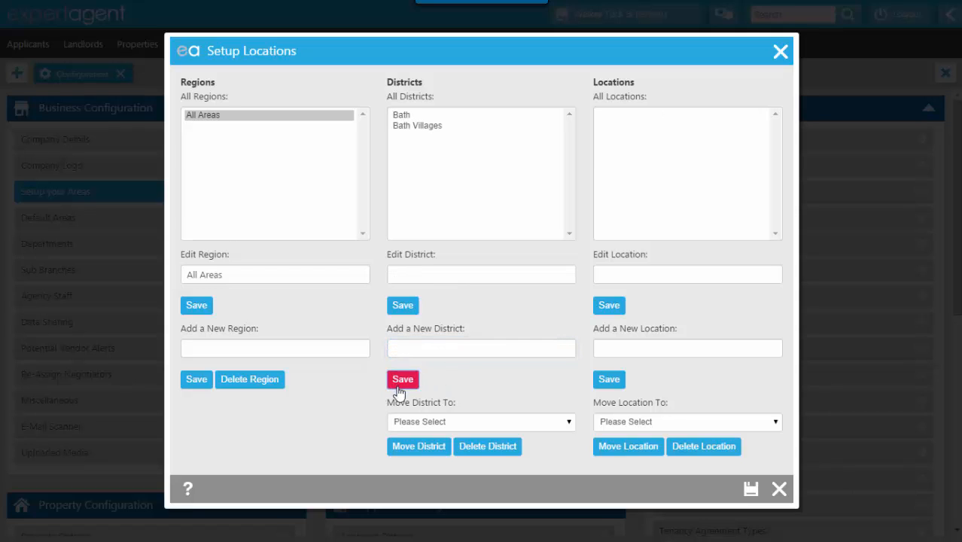
Add the locations Bathford and Hinton Charterhouse to the Bath Villages district, saving each one
left_click(413, 126)
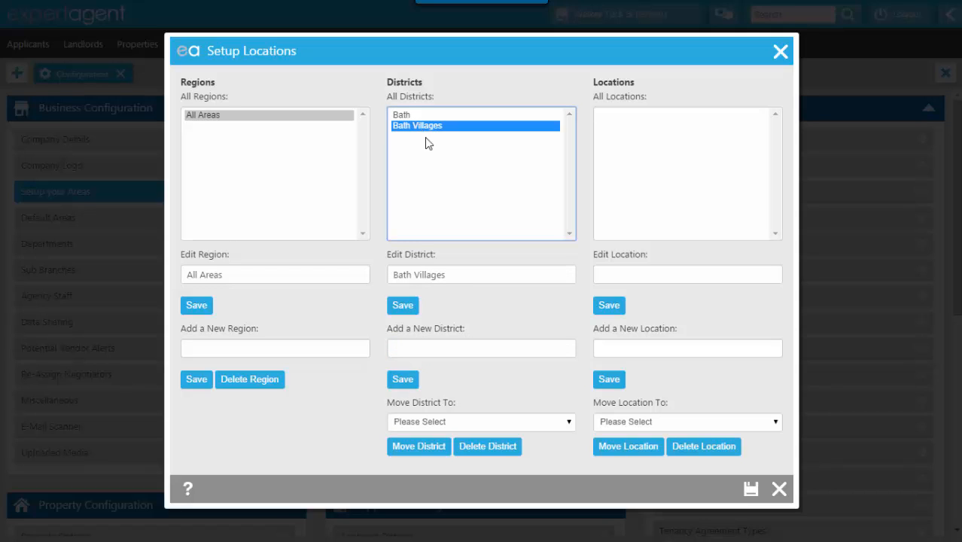
left_click(615, 348)
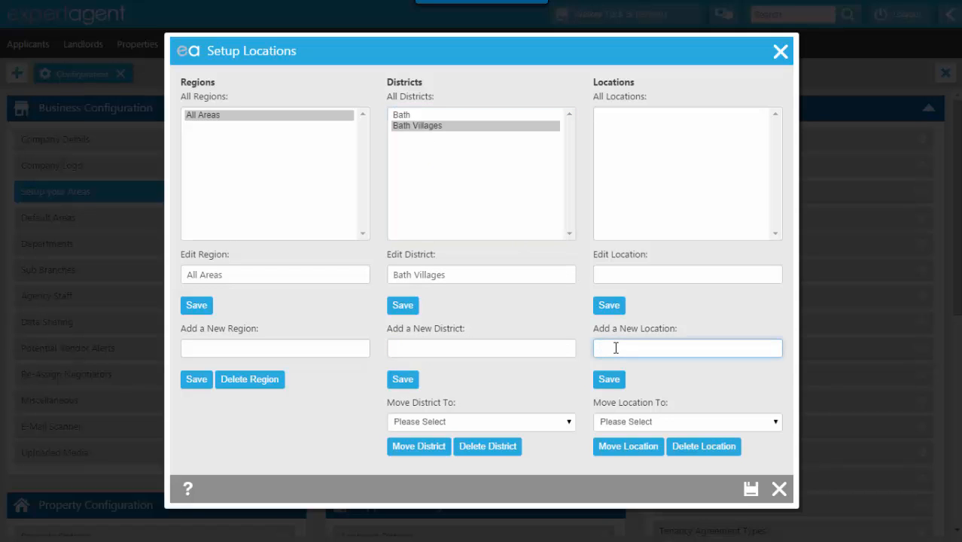
type("Bathford")
left_click(612, 380)
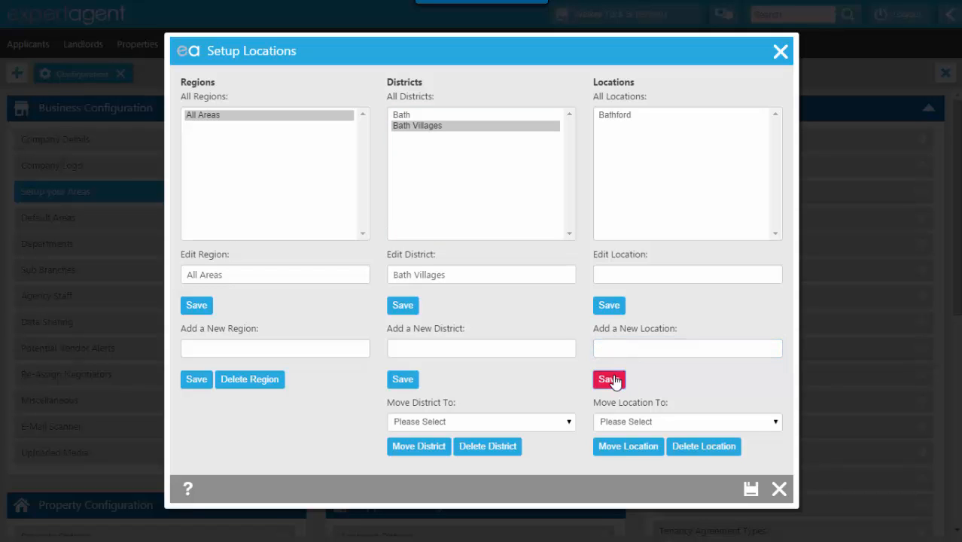
left_click(611, 349)
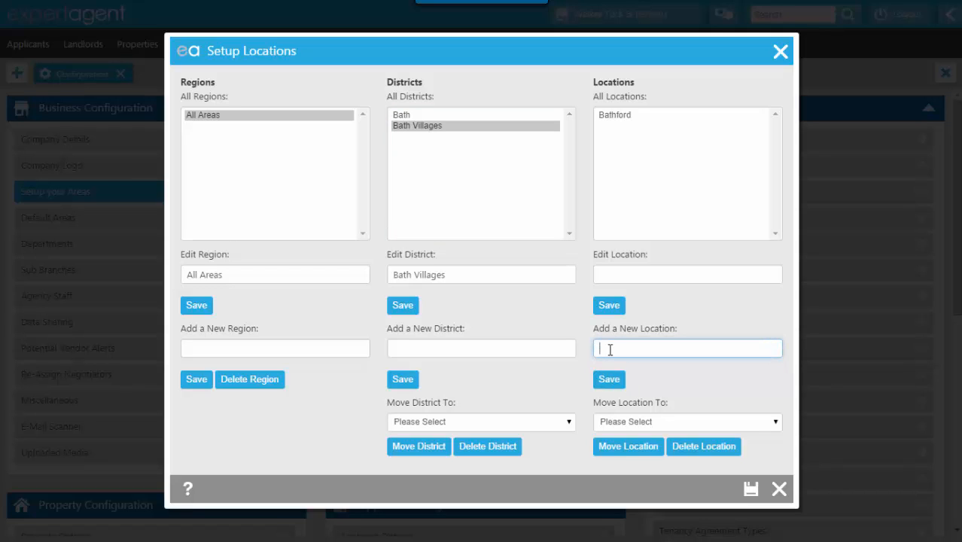
type("Hinton Charterhouse")
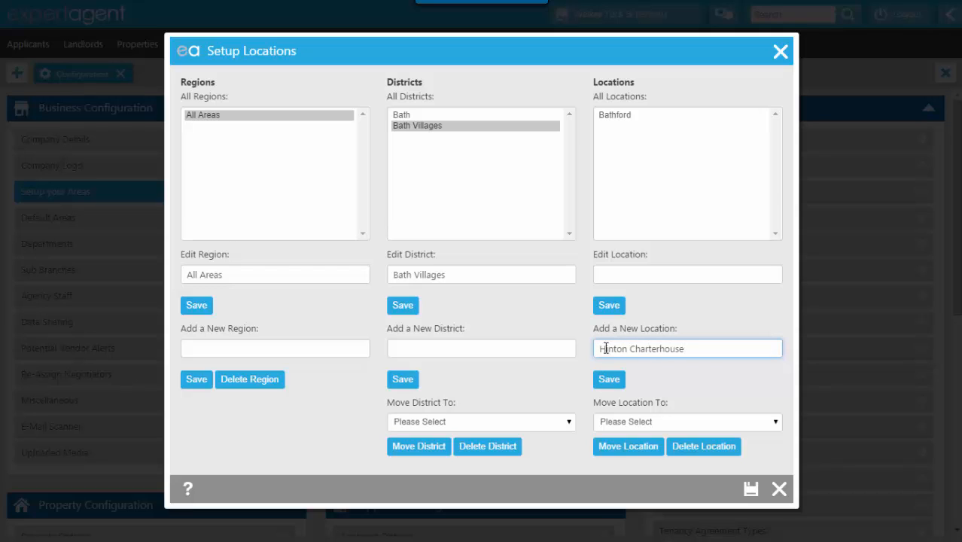
left_click(606, 379)
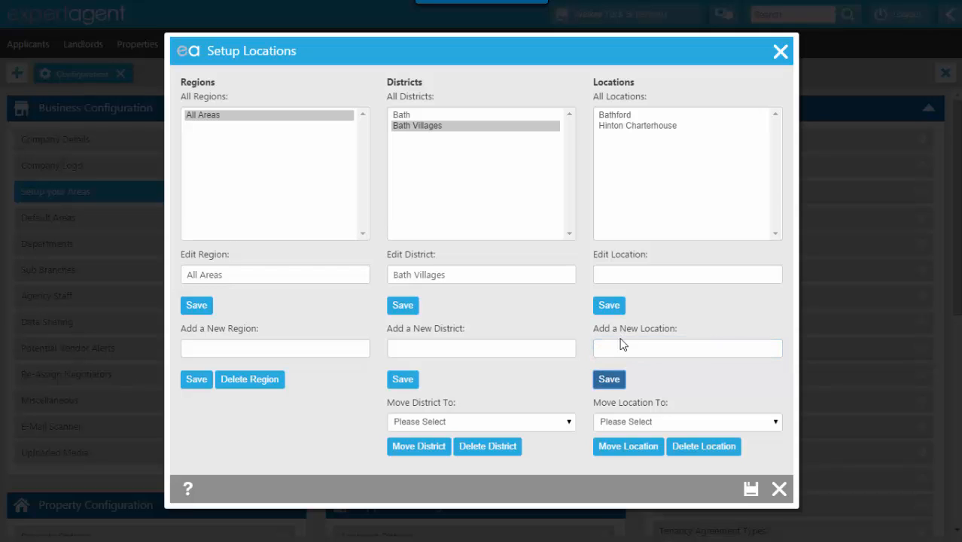
Add a new location named Catherine Hill to the Bath Villages district and save it
left_click(622, 340)
type("Ca")
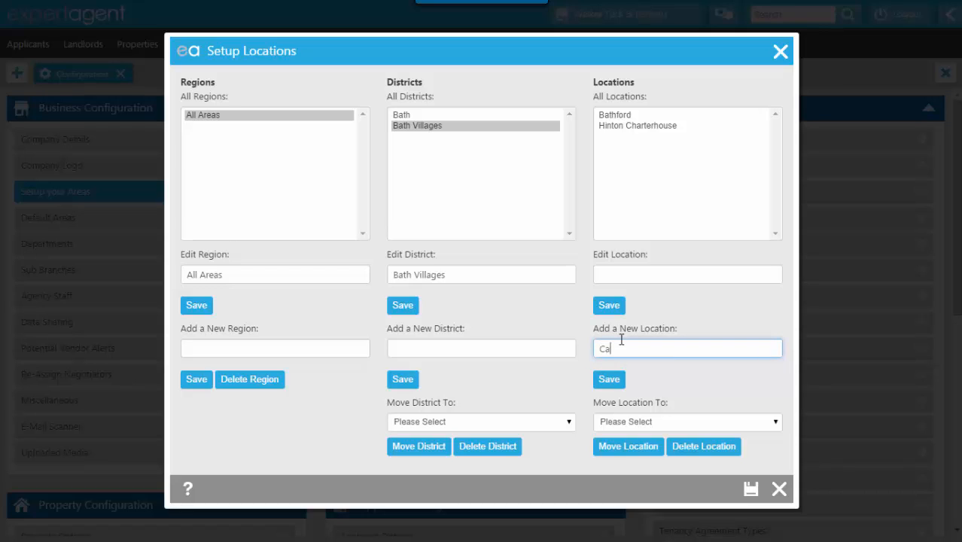
type("therine Hill")
left_click(609, 379)
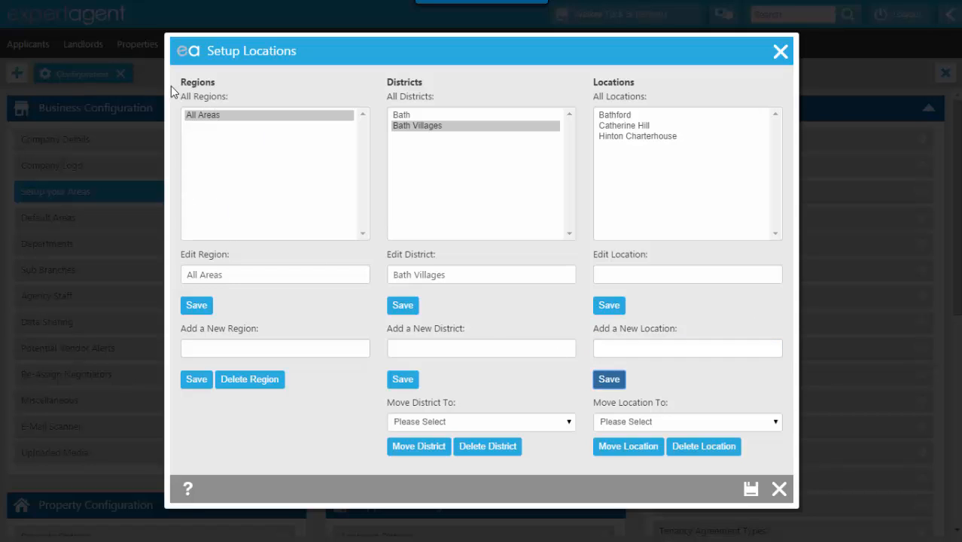
Add a new district named Frome under the All Areas region and save it
left_click(401, 347)
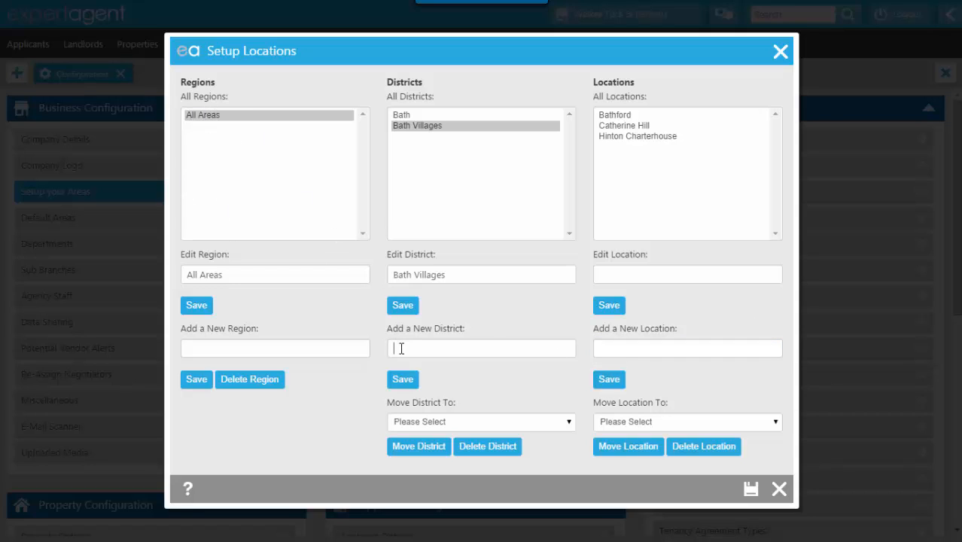
type("Fromed")
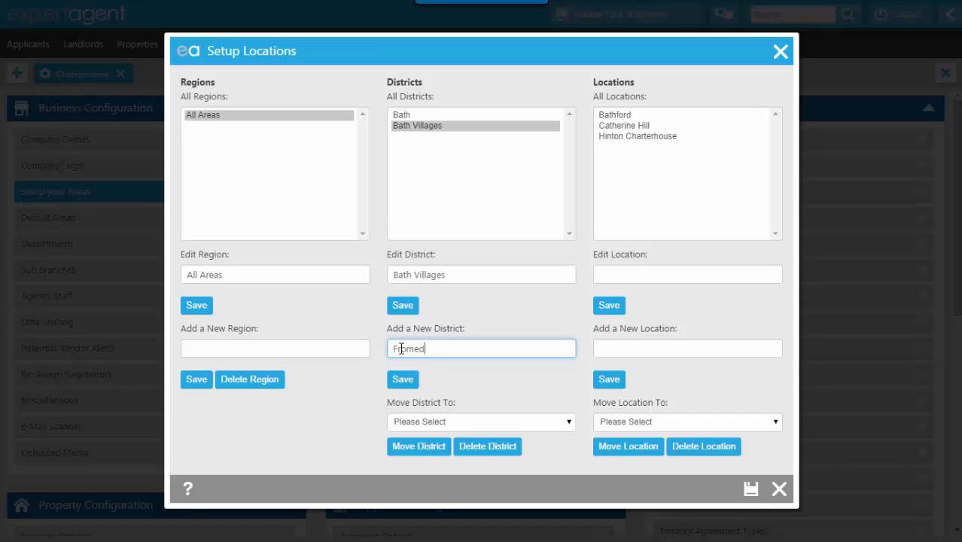
key("BackSpace")
left_click(395, 383)
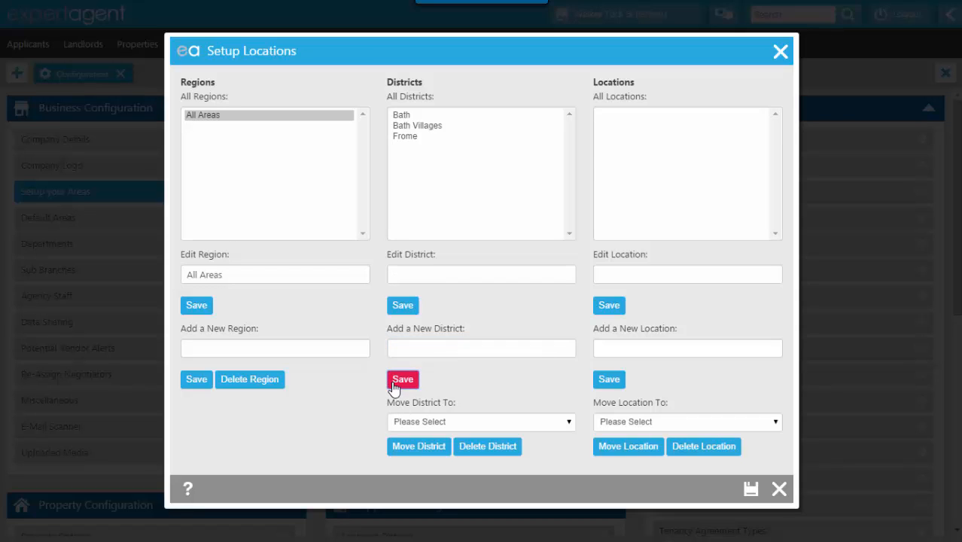
Add a new location named Frome Town Centre to the Frome district and save it
left_click(407, 136)
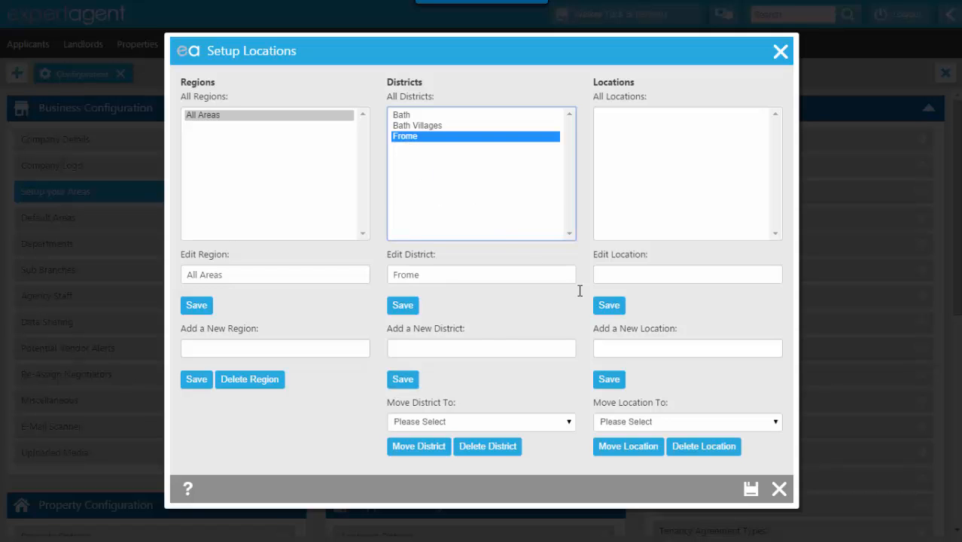
left_click(635, 348)
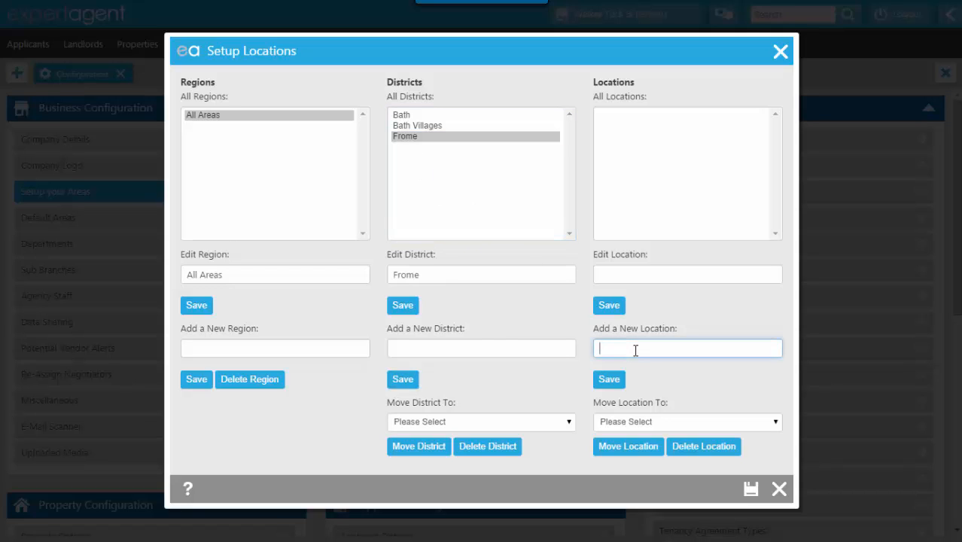
type("Frome Town Cente")
key("BackSpace")
type("re")
left_click(610, 383)
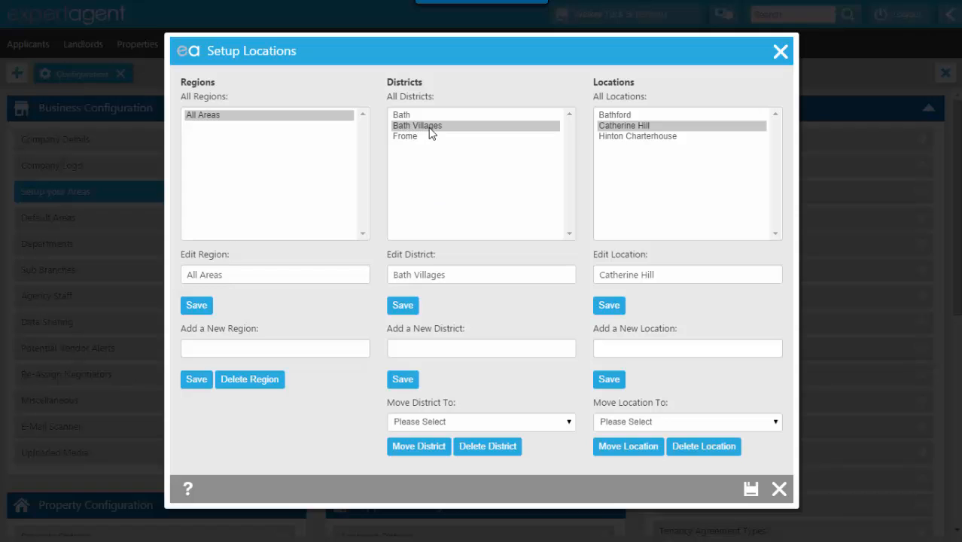
Move the Catherine Hill location from the Bath Villages district to Frome, confirm the move, and check Frome's locations
left_click(431, 133)
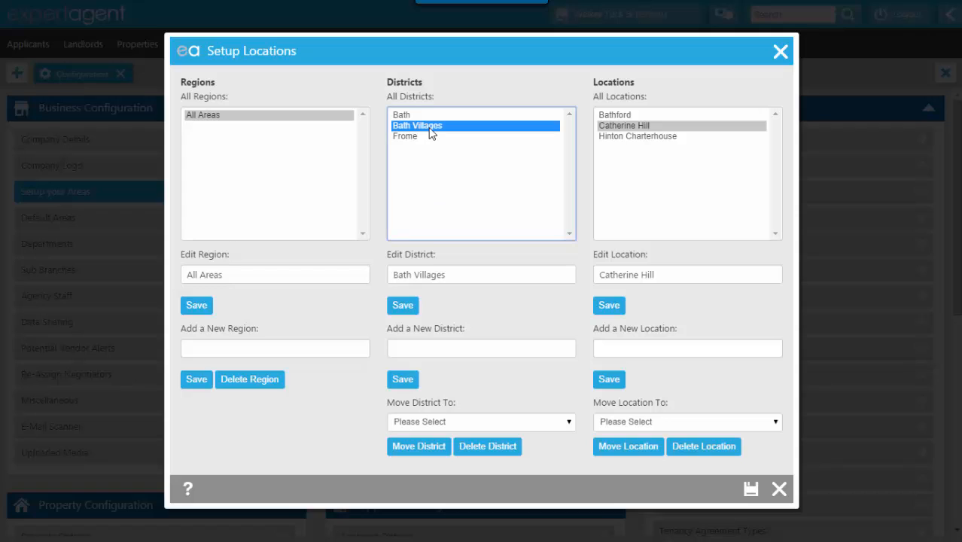
left_click(613, 134)
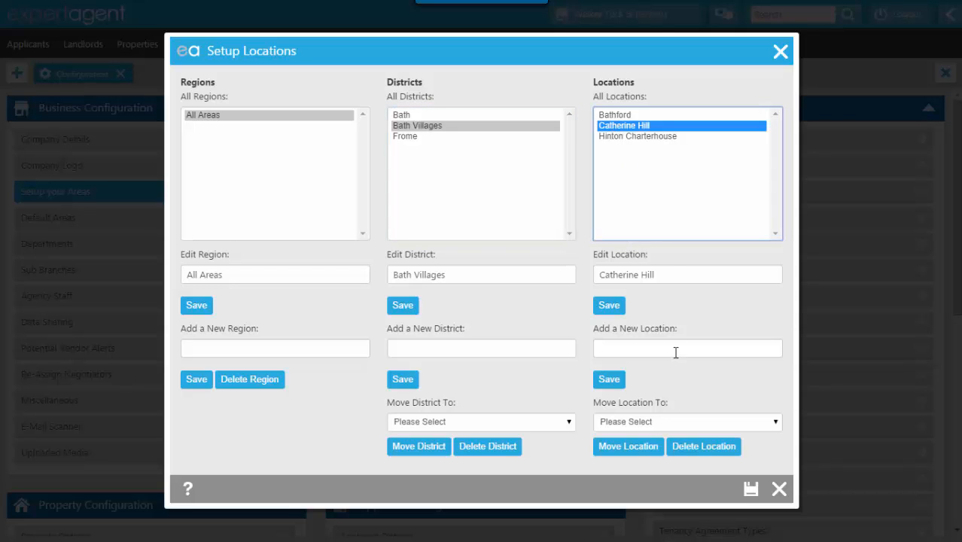
left_click(649, 423)
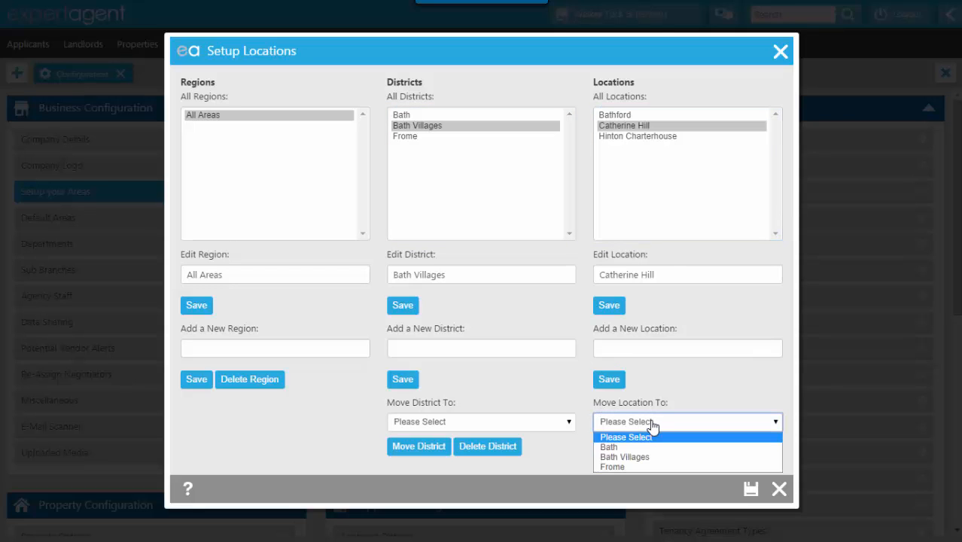
left_click(633, 464)
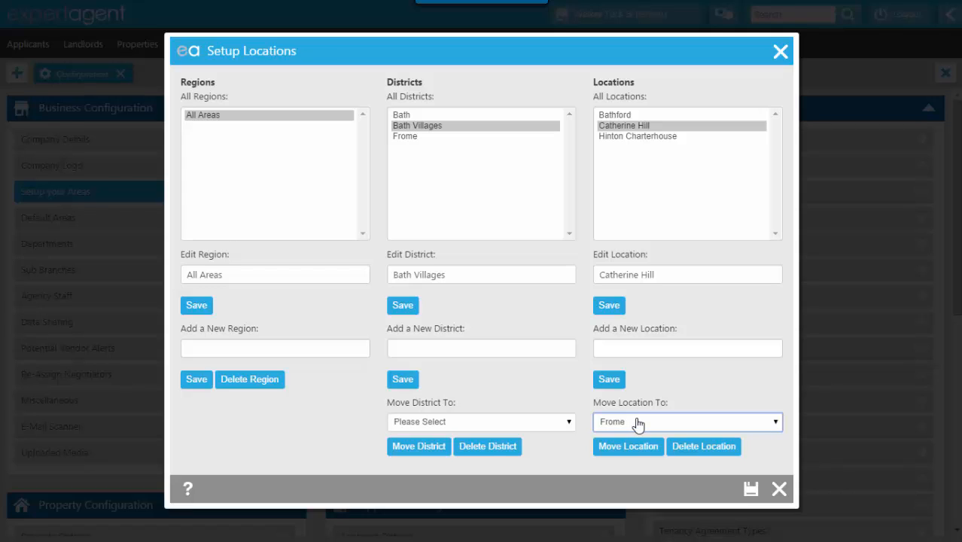
left_click(633, 449)
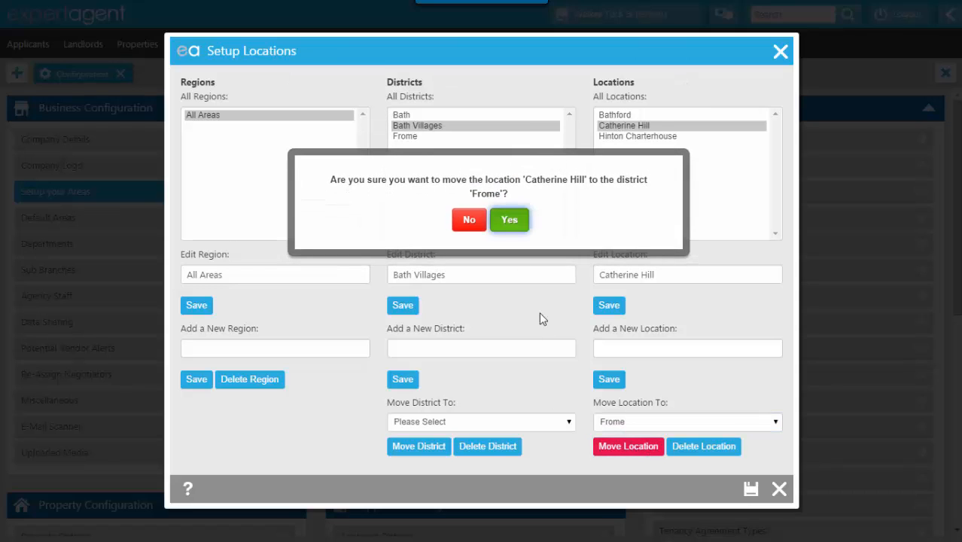
left_click(509, 219)
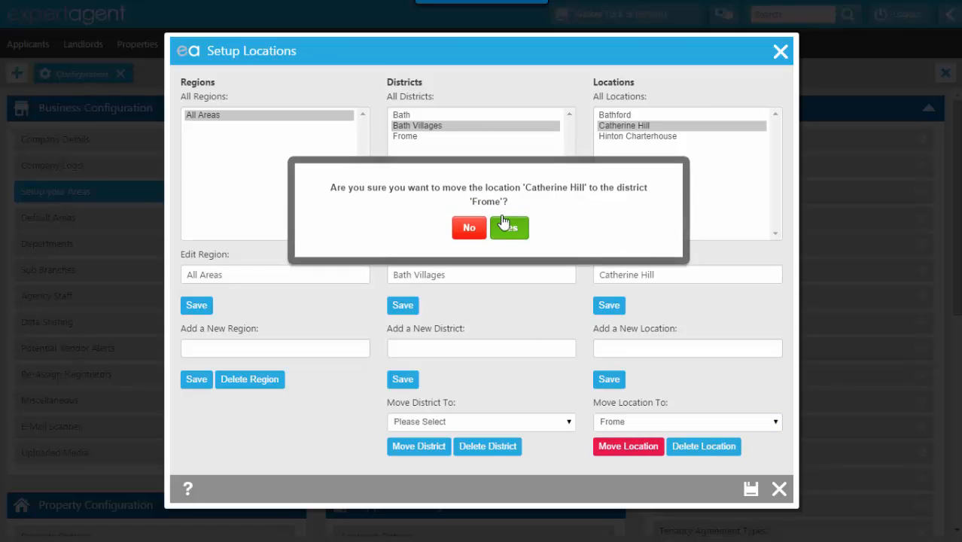
left_click(410, 137)
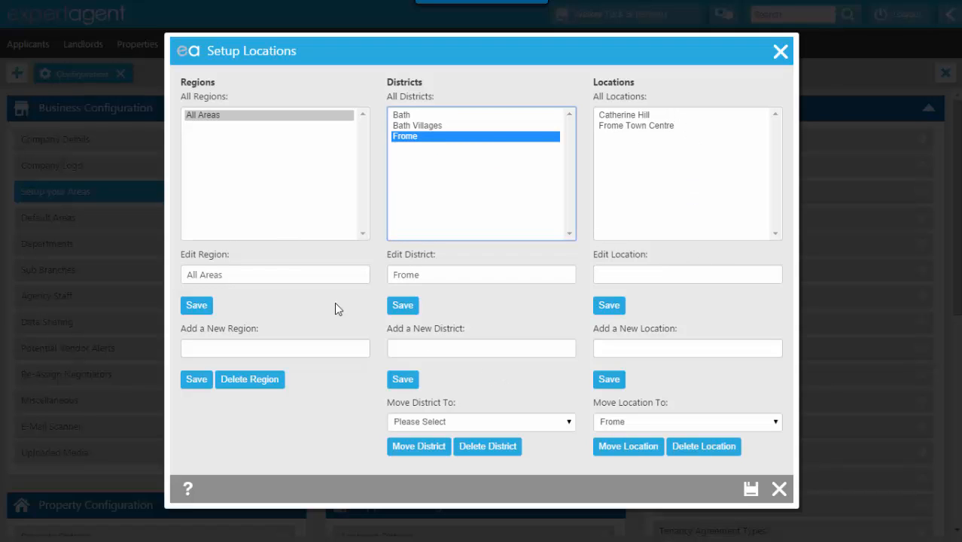
Add a new district named Frome Villages under the All Areas region and save it
left_click(456, 347)
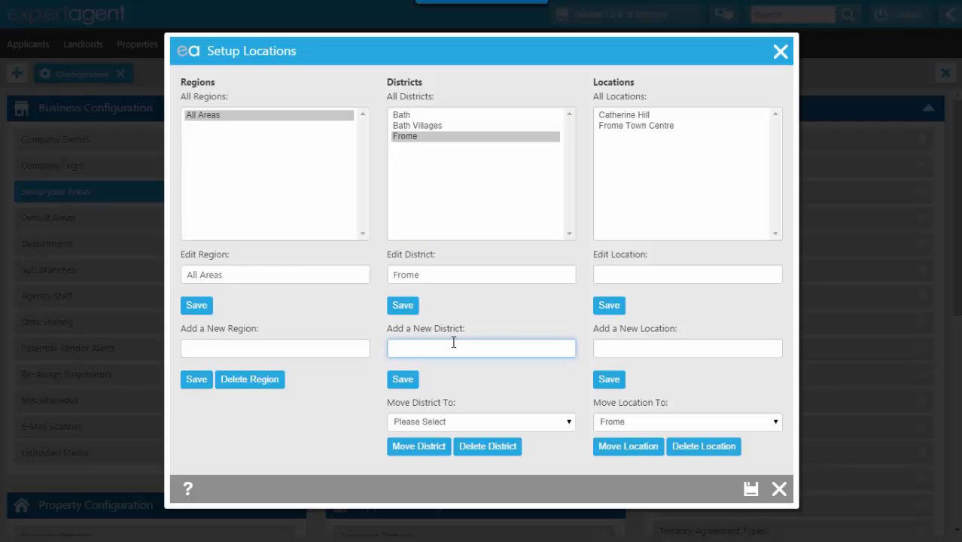
type("Frome Villages")
left_click(407, 380)
Add a new location named Beckington to the Frome Villages district and save it
left_click(410, 148)
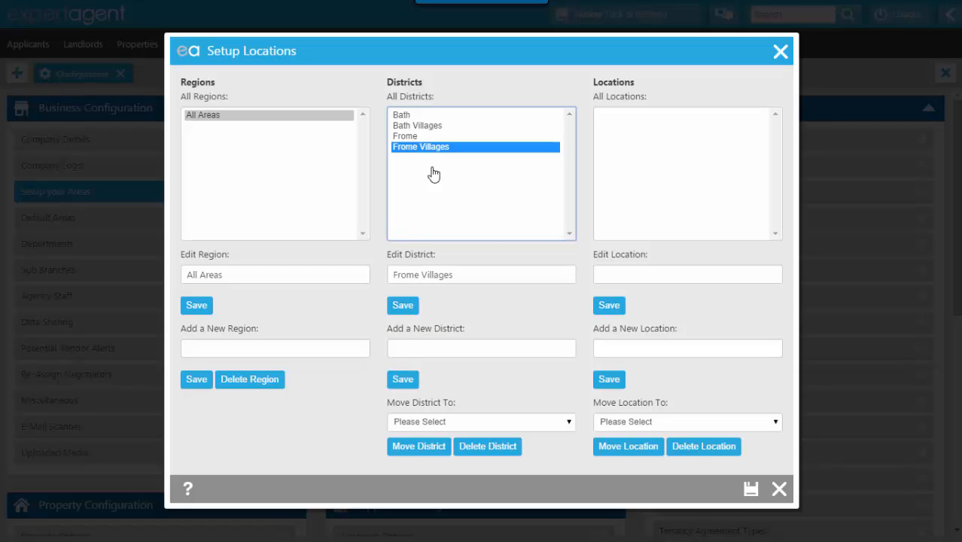
left_click(623, 350)
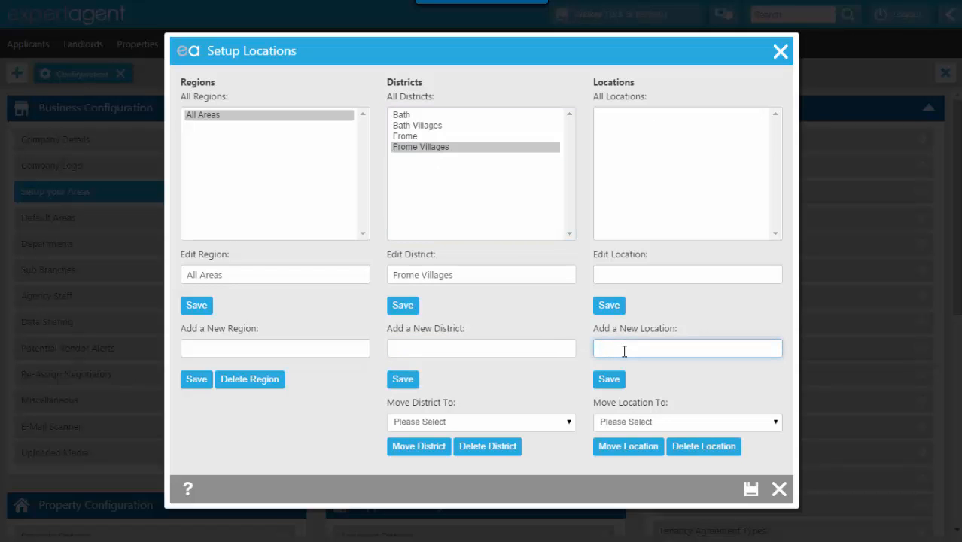
type("Beckington")
left_click(609, 383)
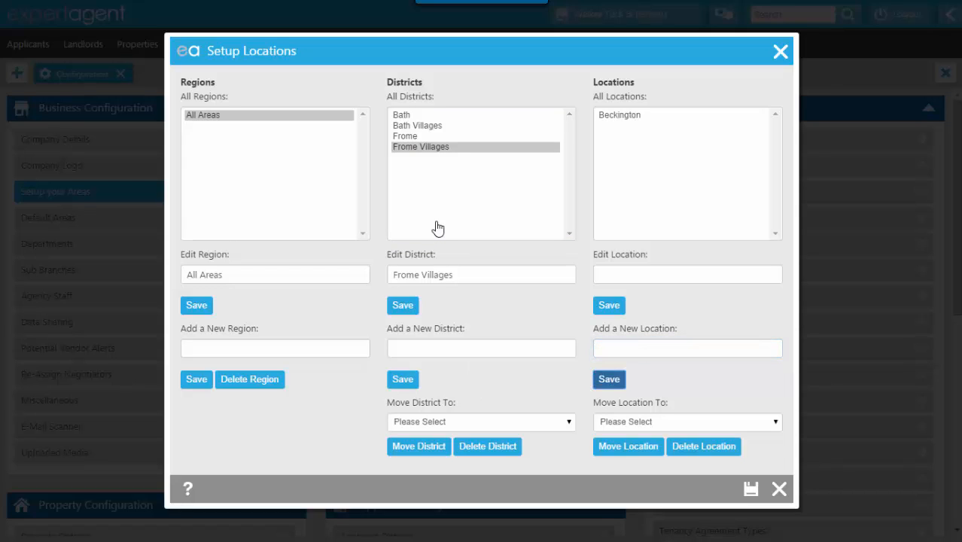
left_click(457, 80)
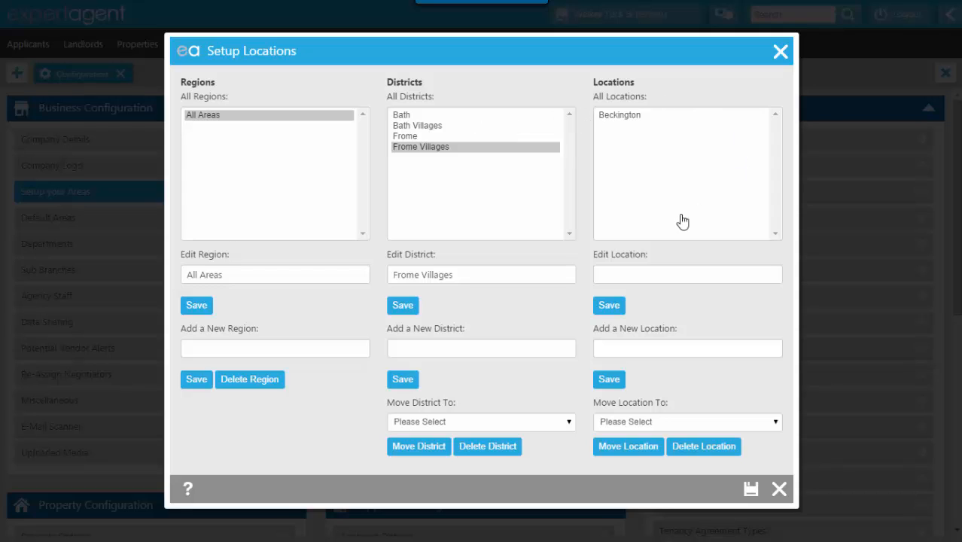
Rename the Beckington location as Becington, then save and close the area setup
left_click(611, 117)
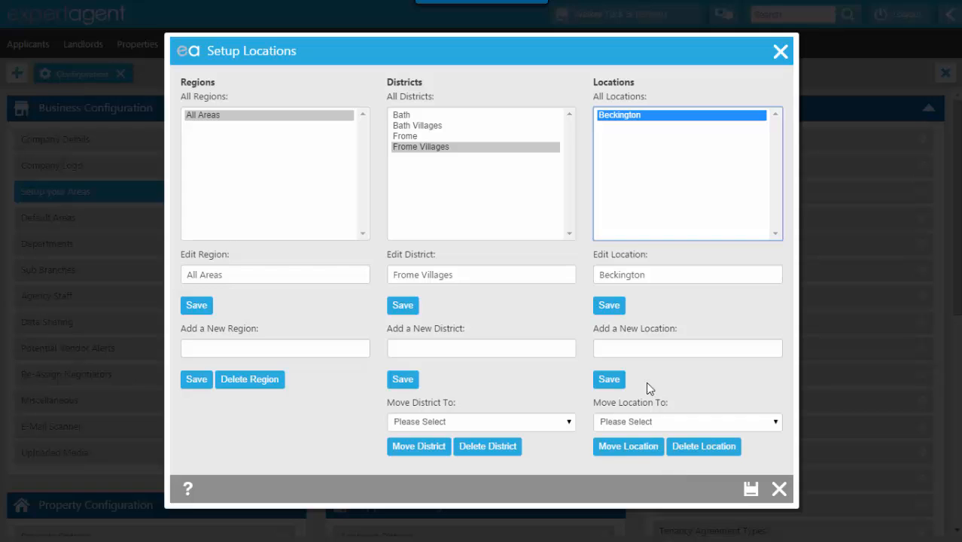
left_click(620, 275)
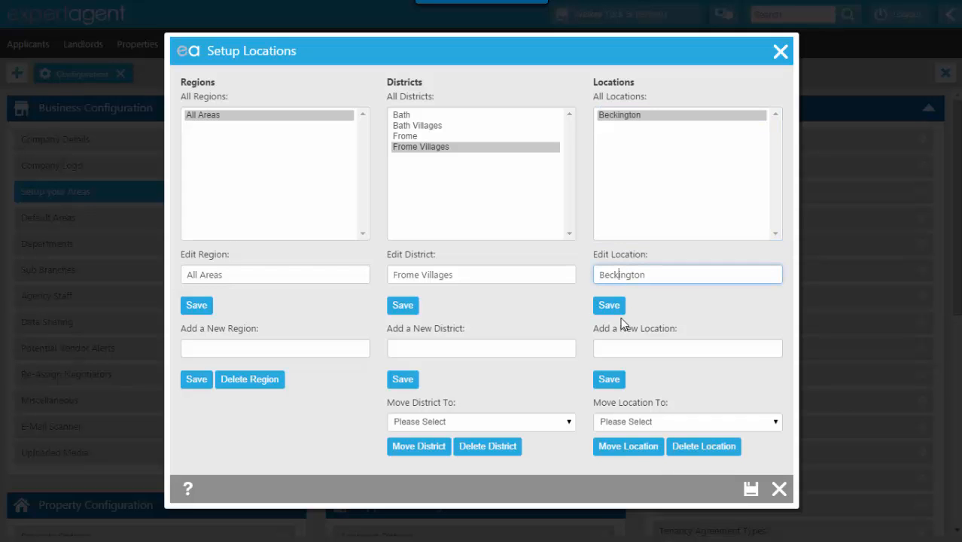
key("BackSpace")
left_click(610, 308)
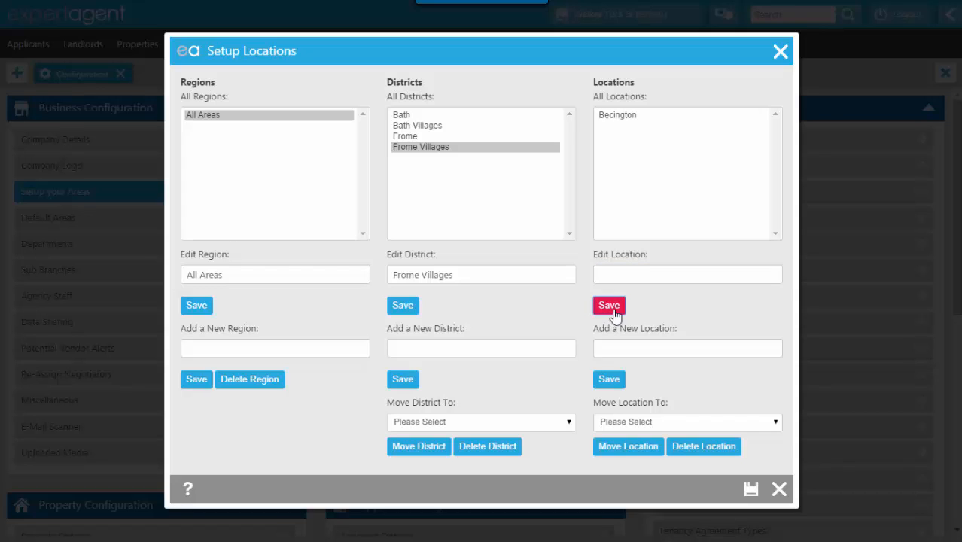
left_click(752, 491)
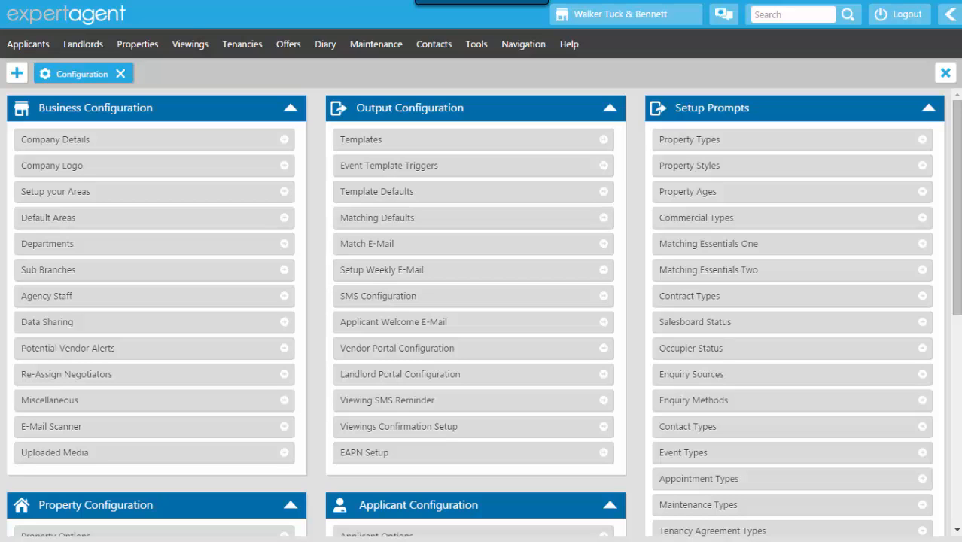
Start a new applicant and expand All Areas in the requirements' locations to review its districts and their locations
mouse_move(15, 43)
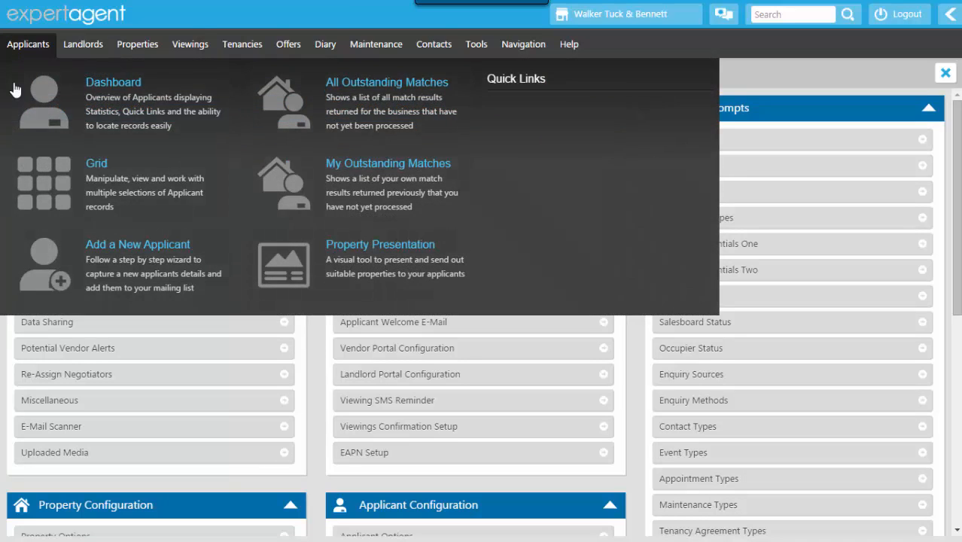
left_click(38, 260)
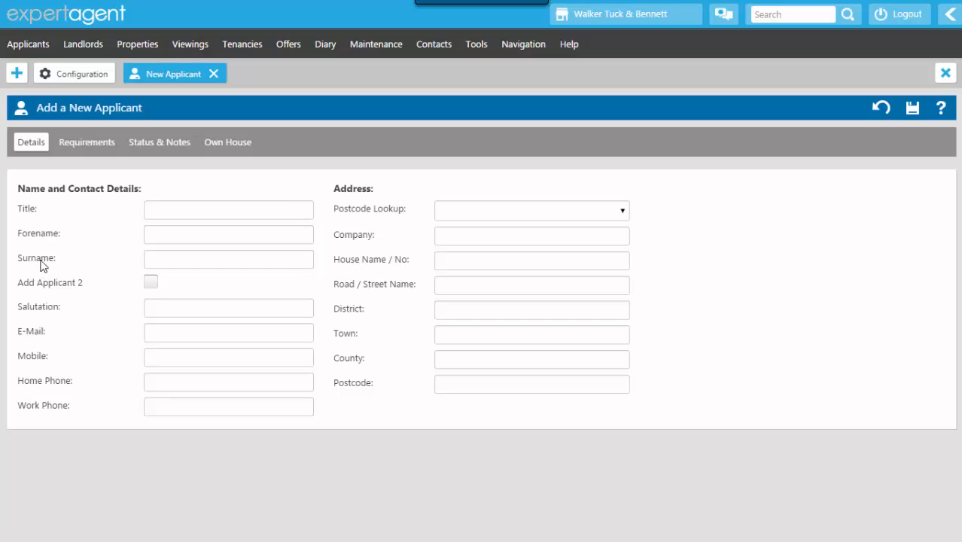
left_click(68, 146)
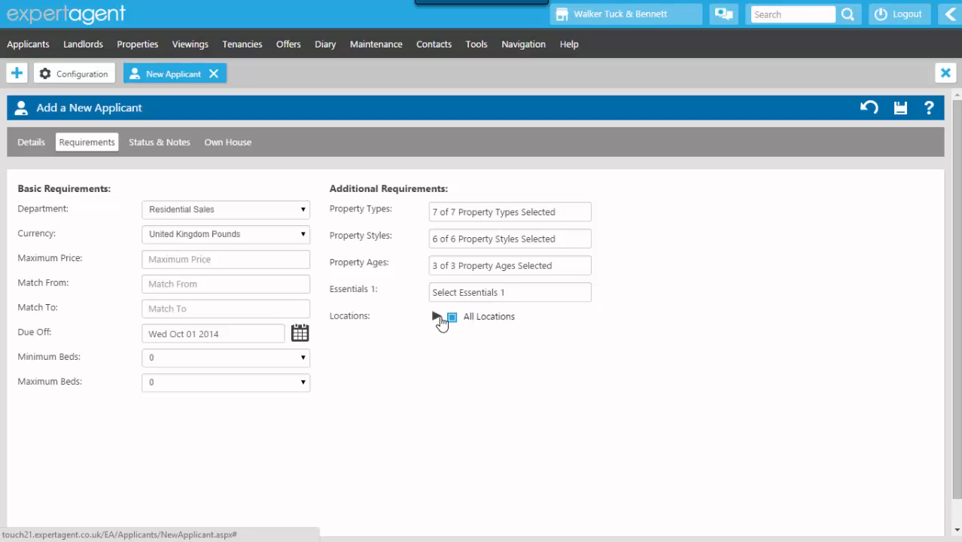
left_click(437, 318)
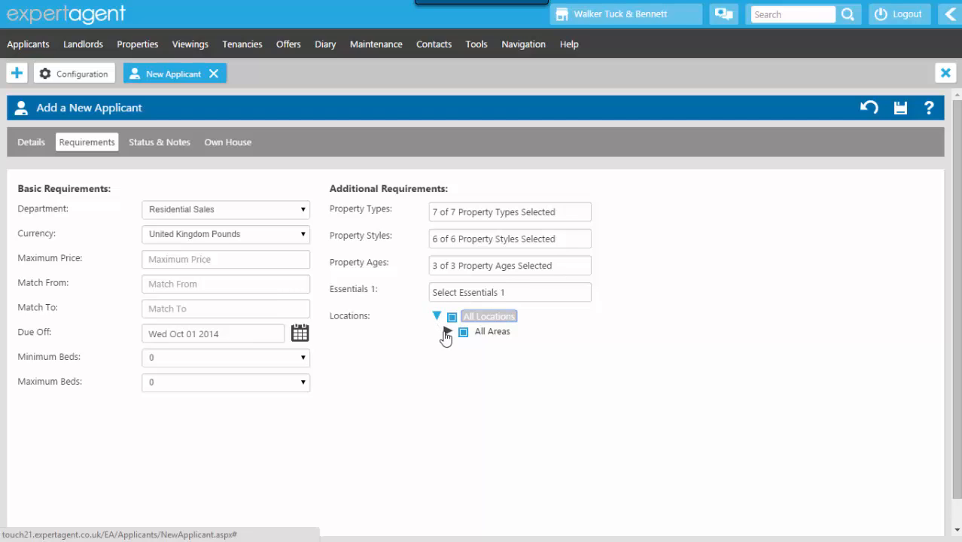
left_click(447, 332)
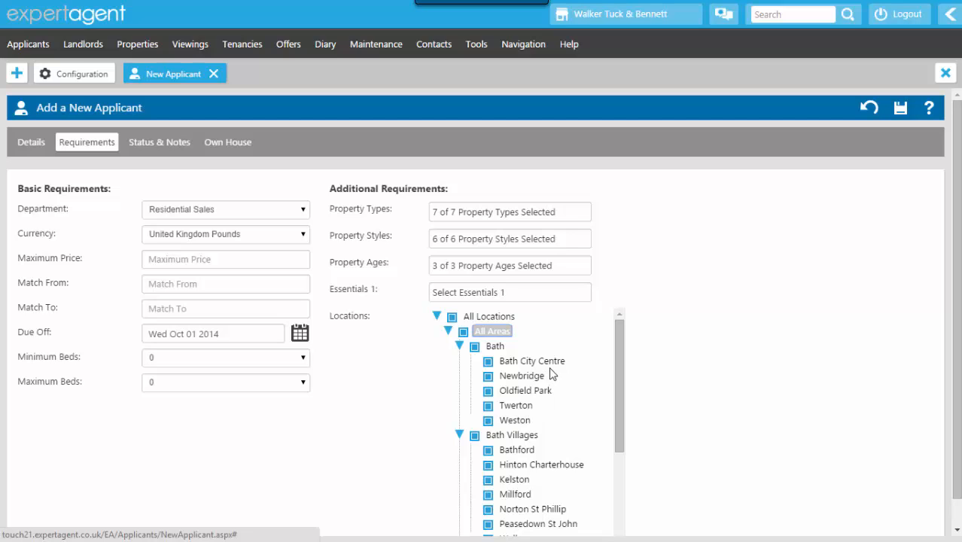
scroll(552, 374, "down", 2)
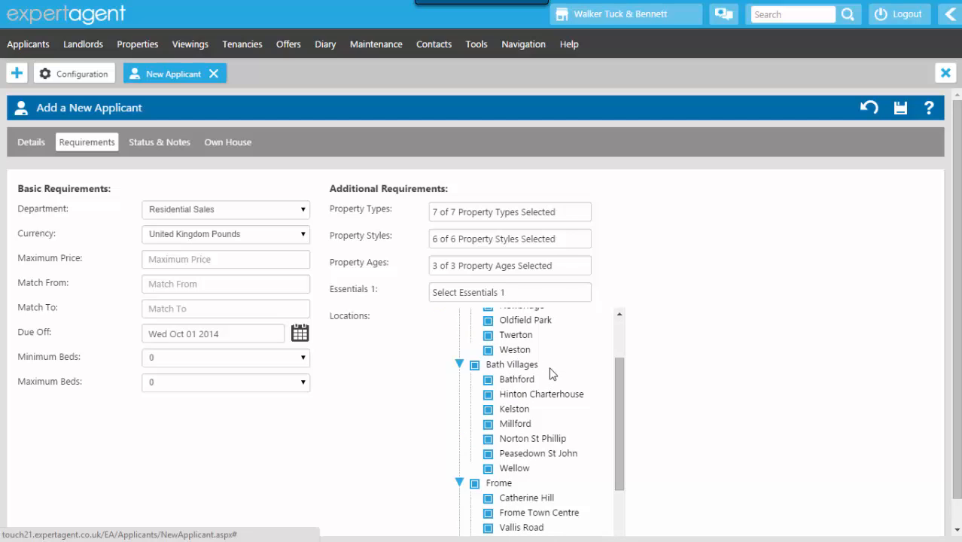
scroll(552, 374, "down", 3)
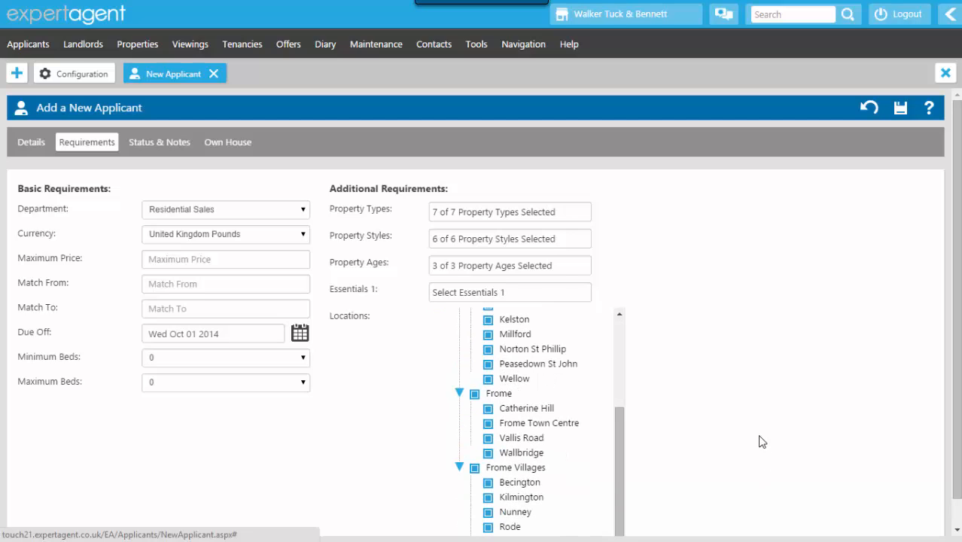
scroll(759, 438, "down", 1)
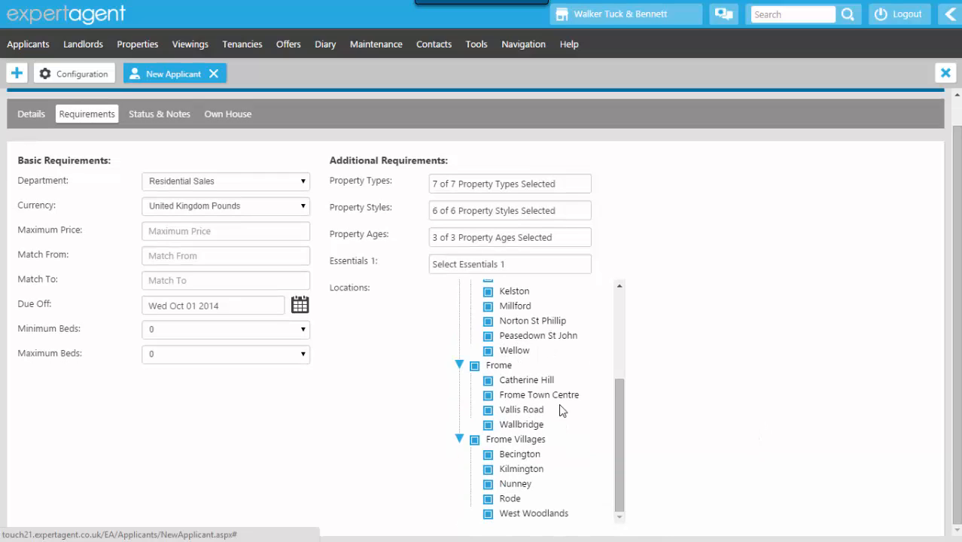
scroll(561, 411, "up", 2)
scroll(561, 411, "up", 3)
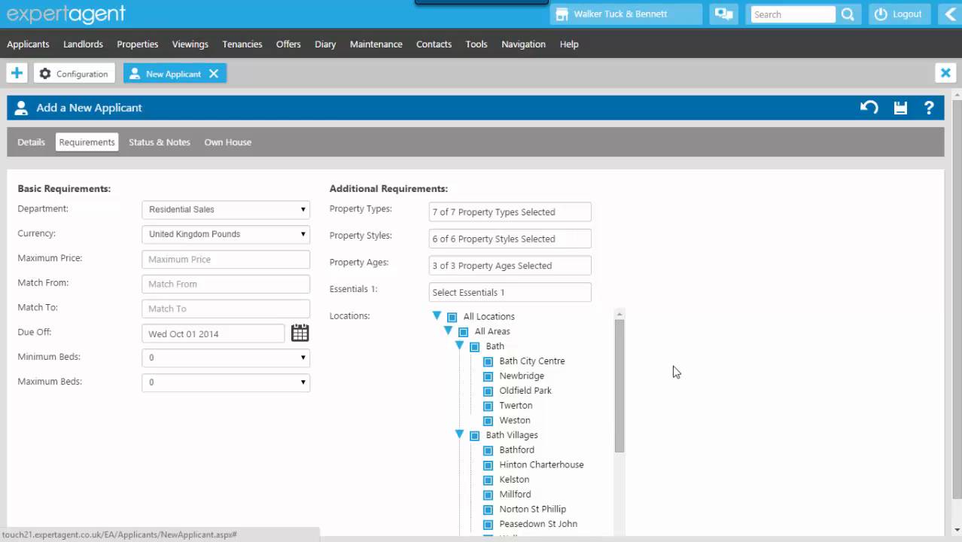
Deselect the Bath and Frome districts and the individual locations Kelston and Nunney in the applicant's location requirements
scroll(683, 328, "down", 1)
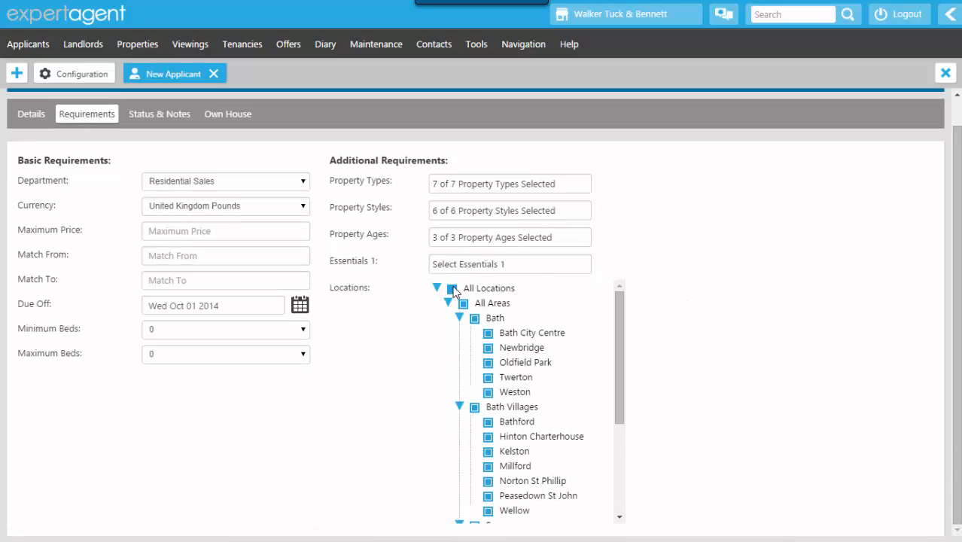
left_click(474, 320)
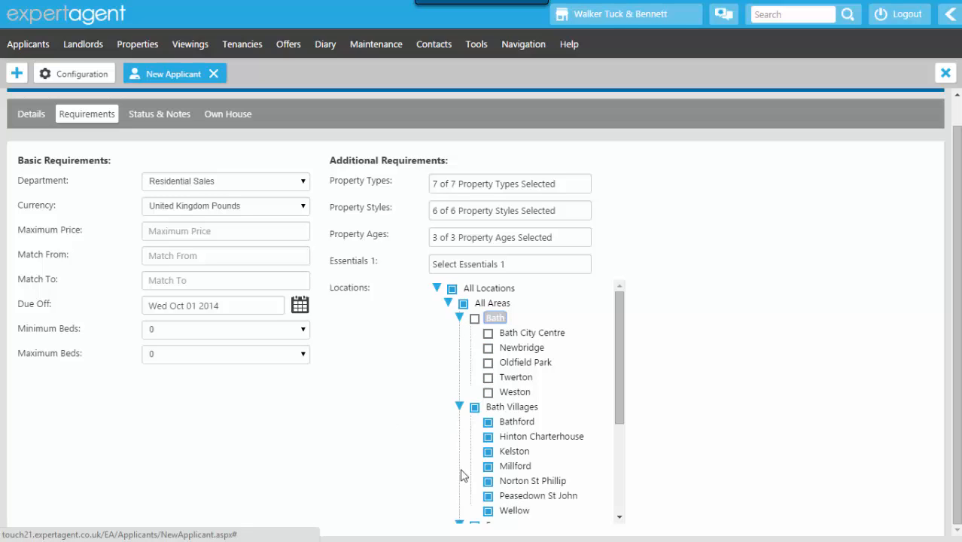
scroll(505, 421, "down", 1)
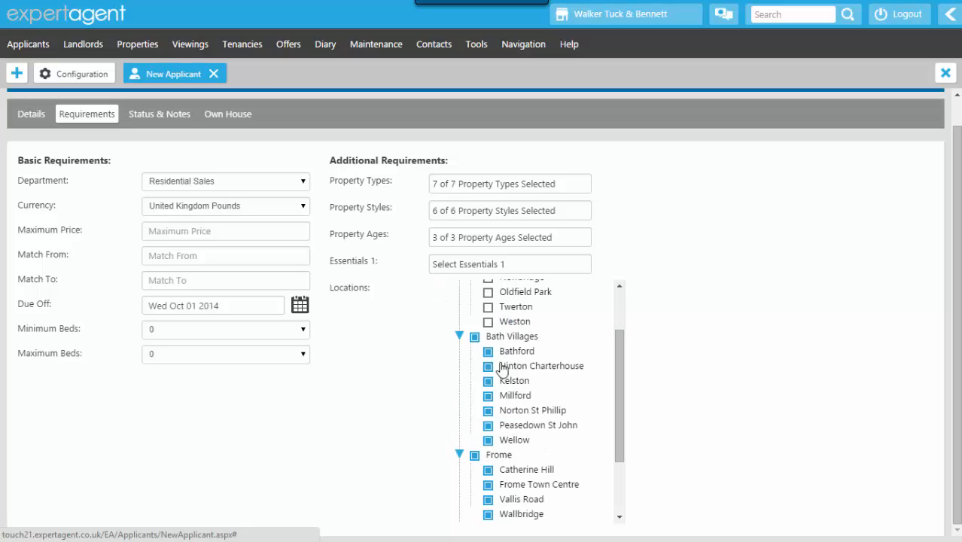
left_click(489, 382)
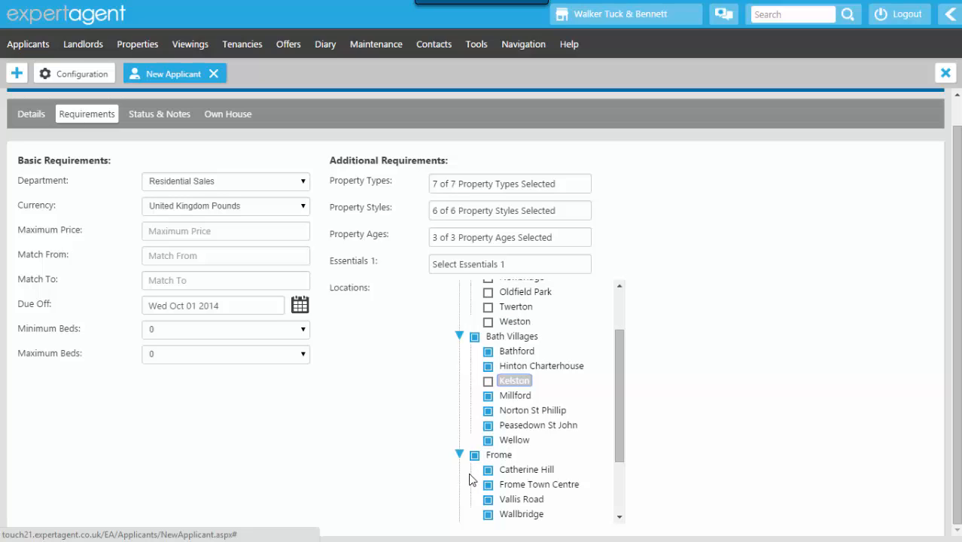
scroll(469, 480, "down", 1)
left_click(474, 385)
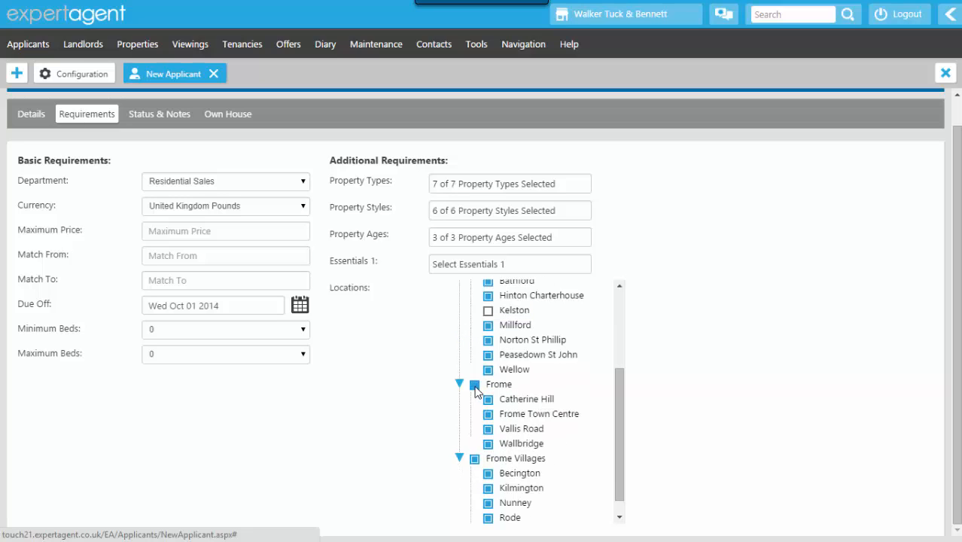
scroll(496, 399, "down", 1)
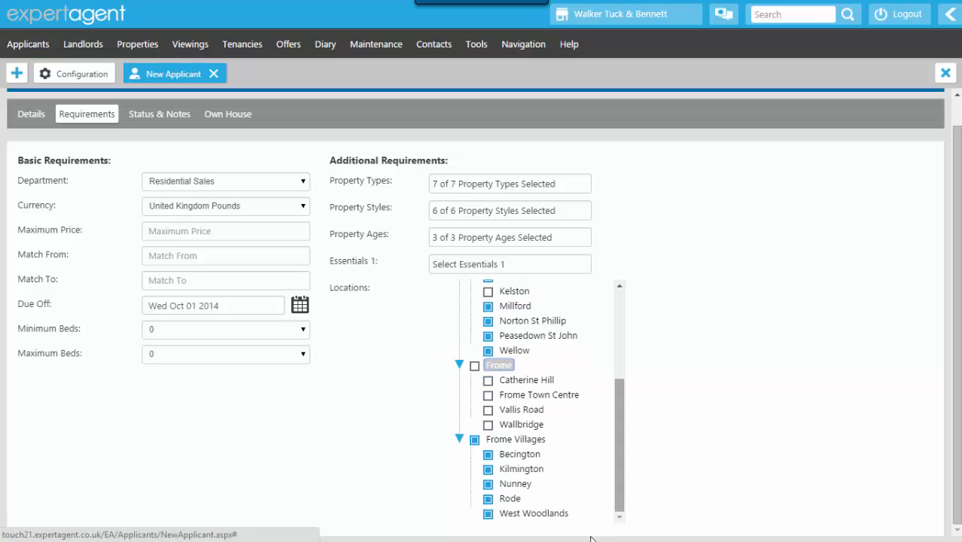
left_click(487, 484)
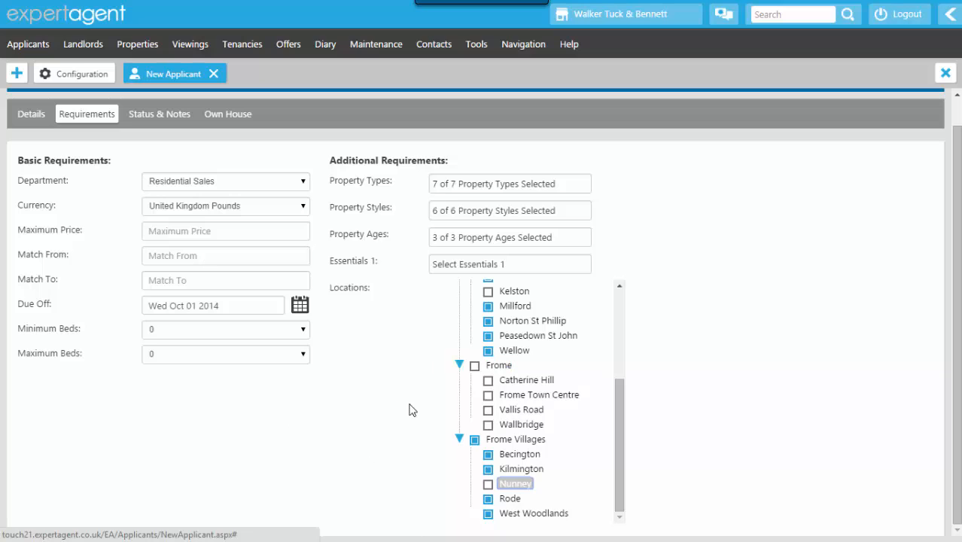
Reselect the Bath and Frome districts and the locations Kelston and Nunney for the applicant
scroll(472, 462, "up", 5)
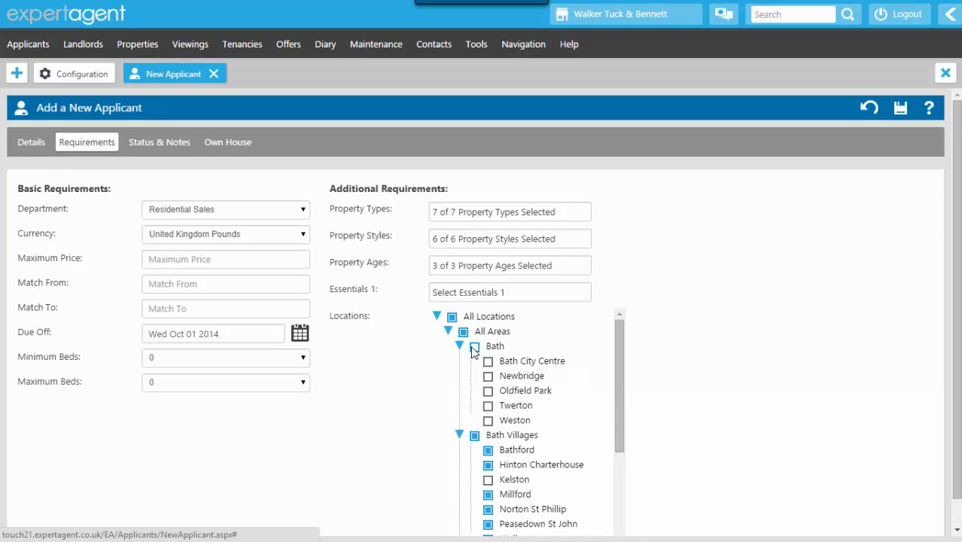
left_click(475, 346)
left_click(488, 480)
scroll(456, 468, "down", 5)
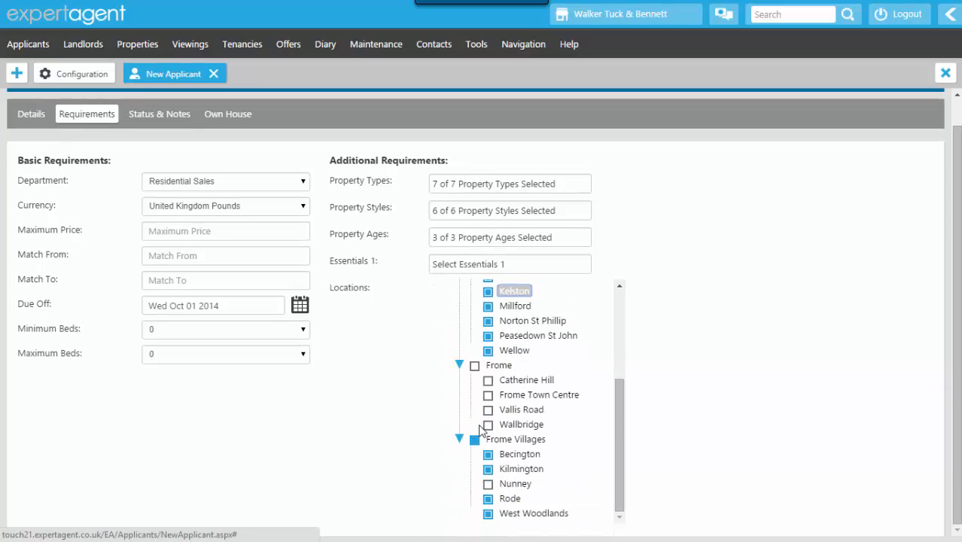
left_click(475, 365)
left_click(488, 484)
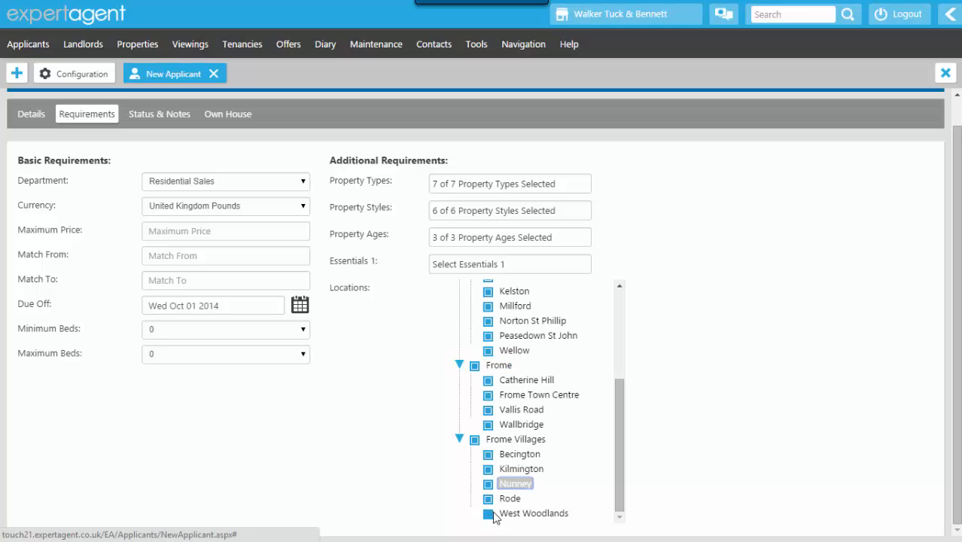